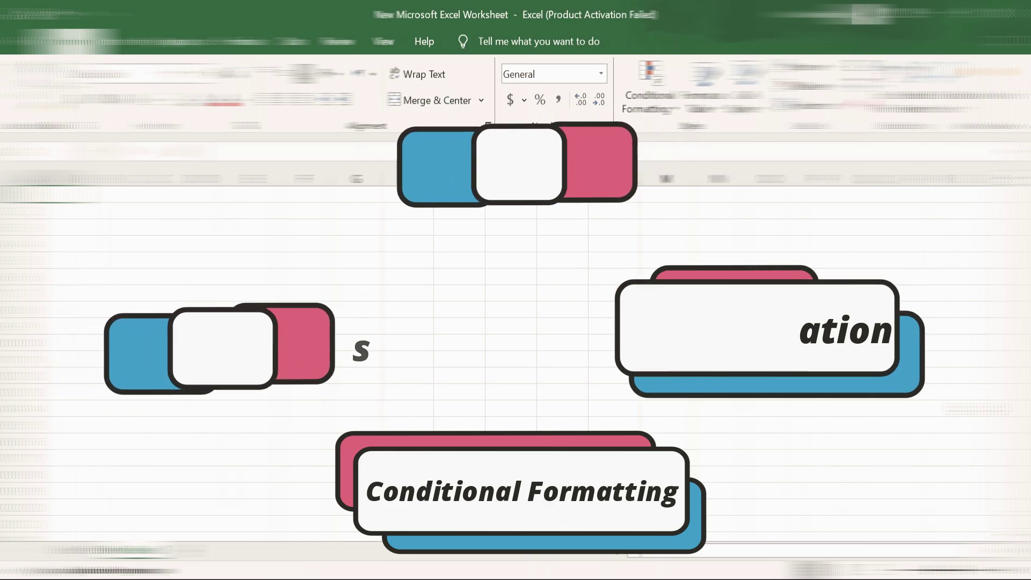
Enter the column headers Product Name, Units Sold and Revenue in cells A1 to C1
left_click(55, 195)
type("Product Name")
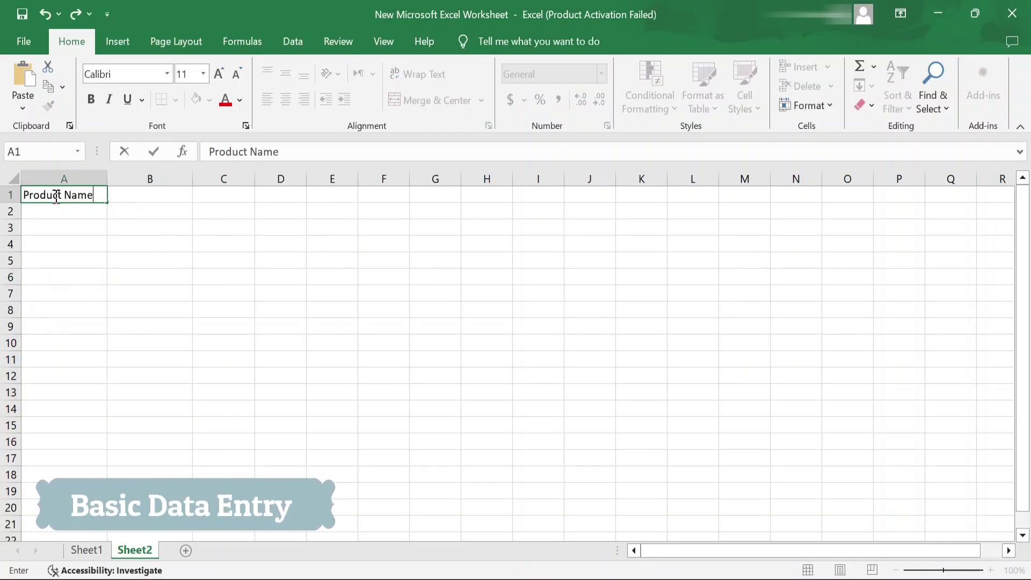
key("Tab")
type("Units S")
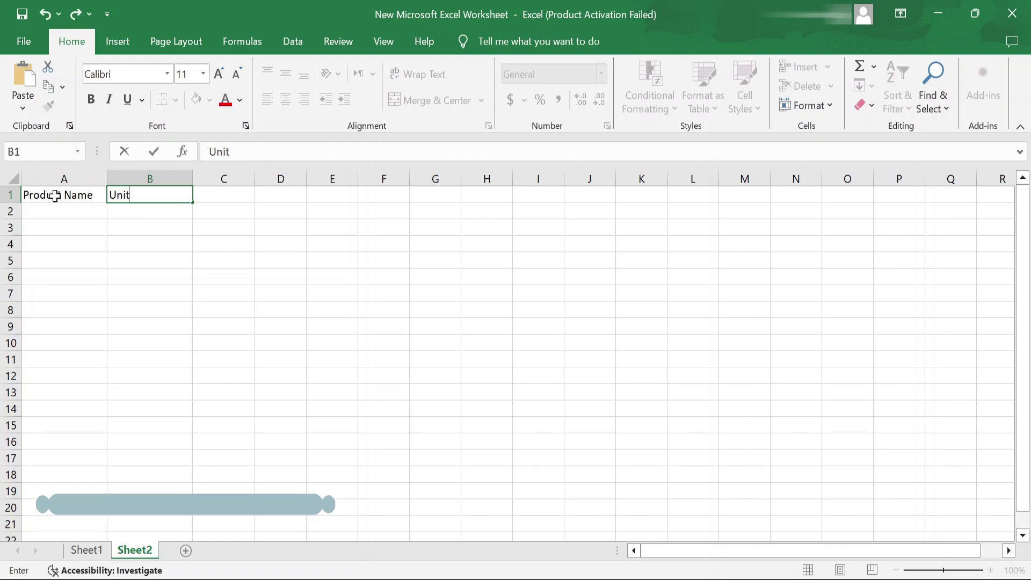
key("Tab")
type("Reven")
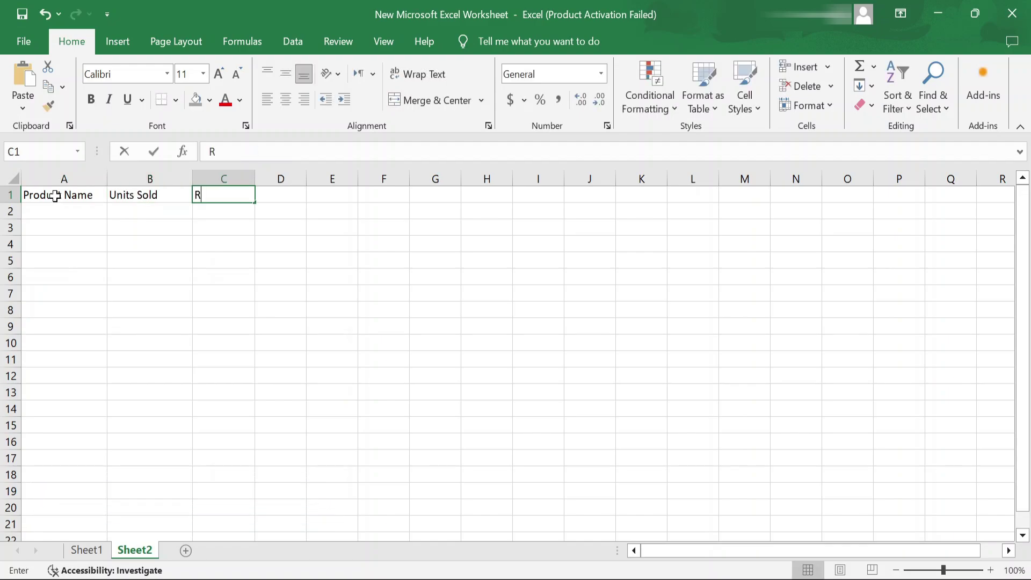
Fill row 2 with the product Laptop, 10 units sold and a revenue of 1000
left_click(87, 235)
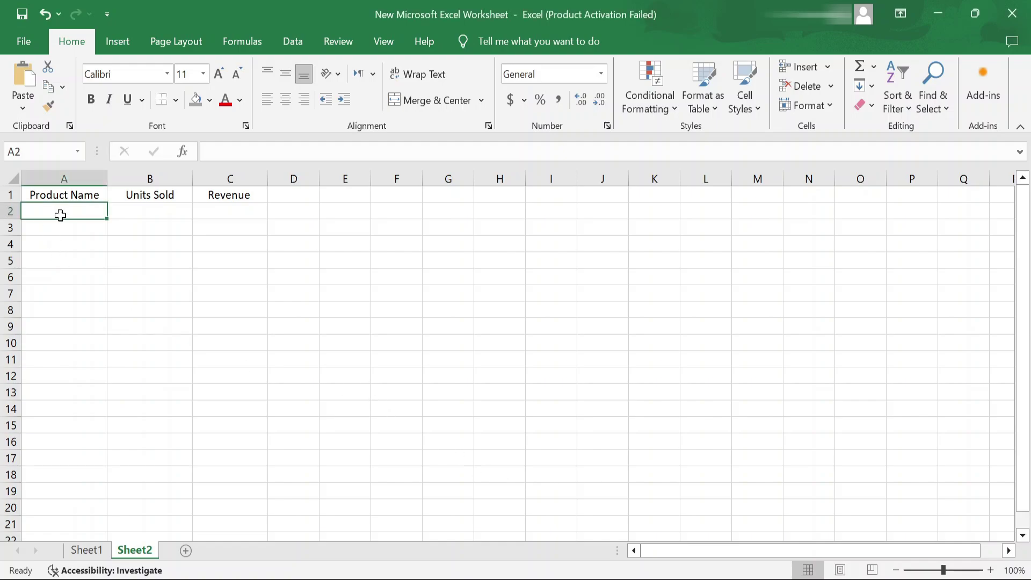
type("Laptop")
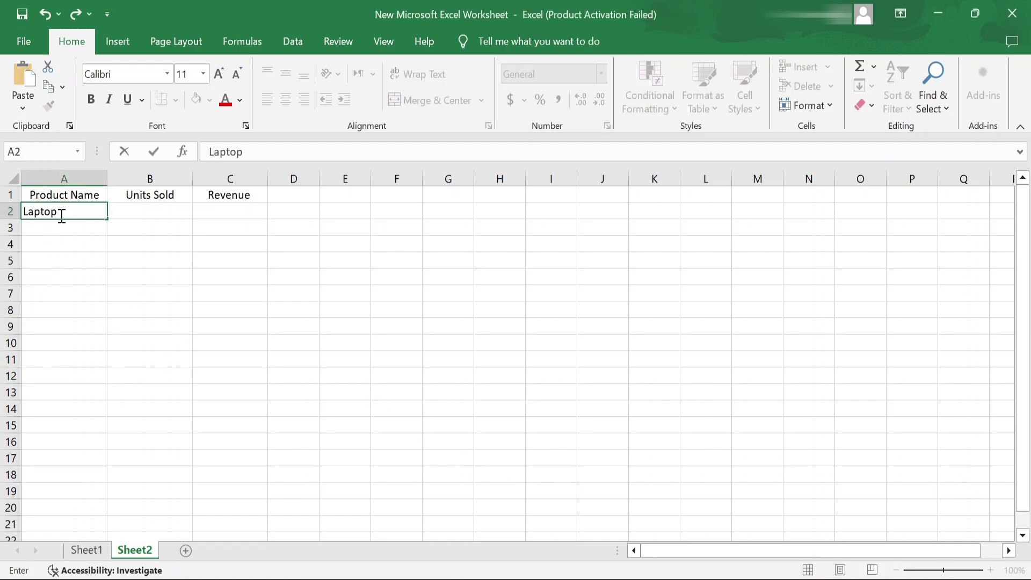
key("Tab")
type("10")
key("Tab")
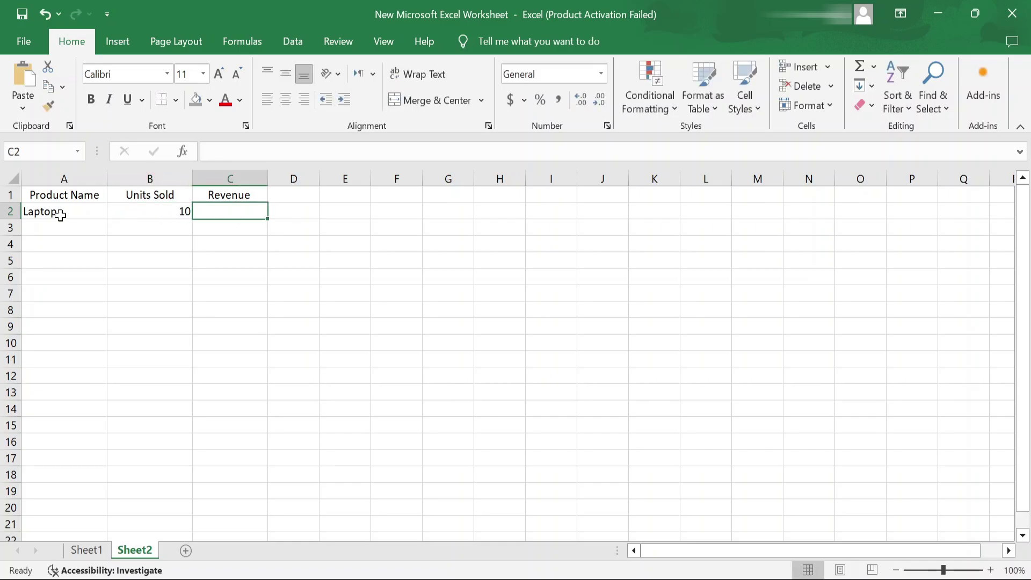
type("1000")
key("Return")
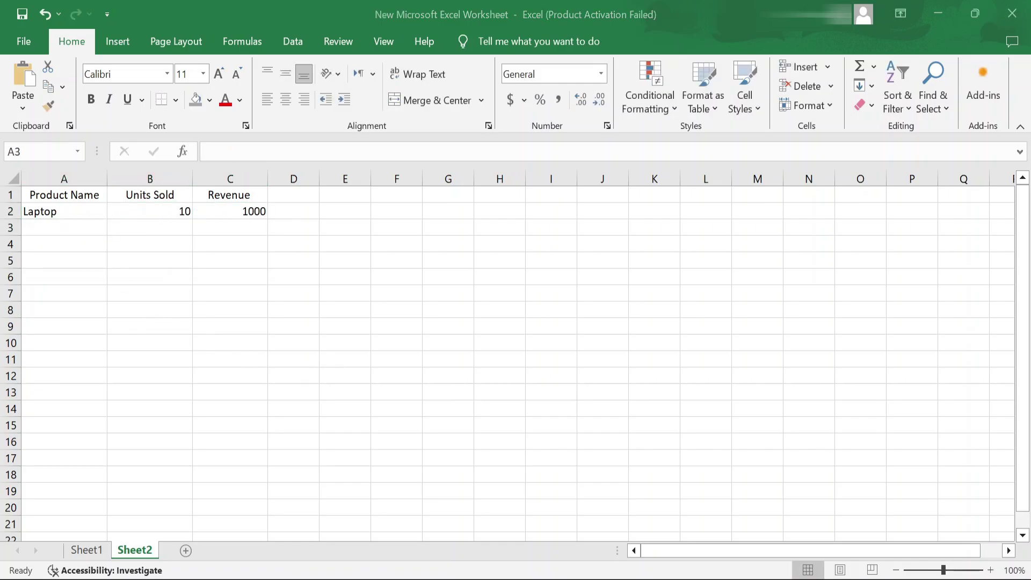
Fill row 3 with the product Car, 4 units sold and a revenue of 4000
type("Car")
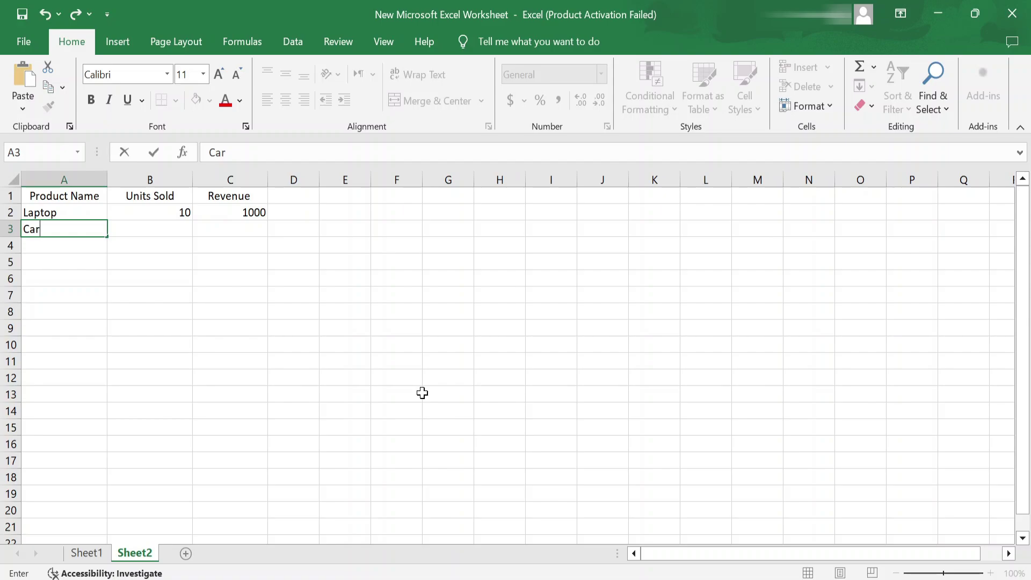
key("Tab")
type("4")
key("Tab")
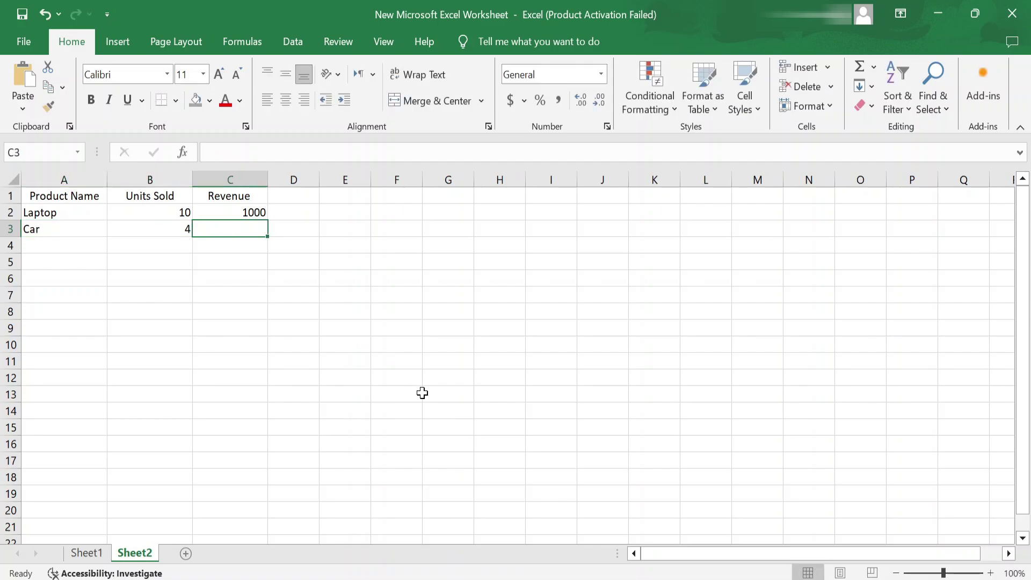
type("4000")
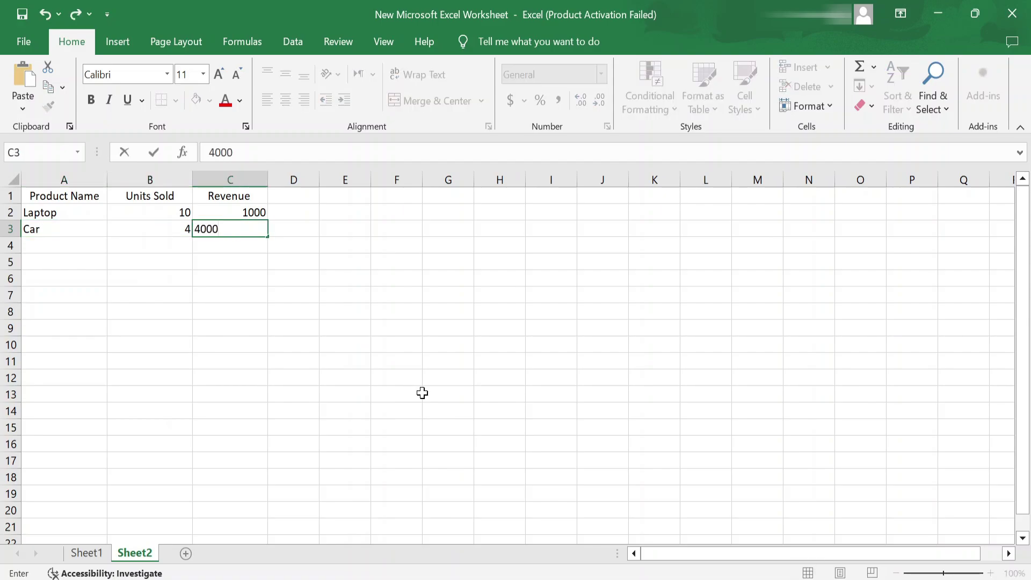
key("Return")
Fill row 4 with the product Table, 20 units sold and a revenue of 2000
type("Table")
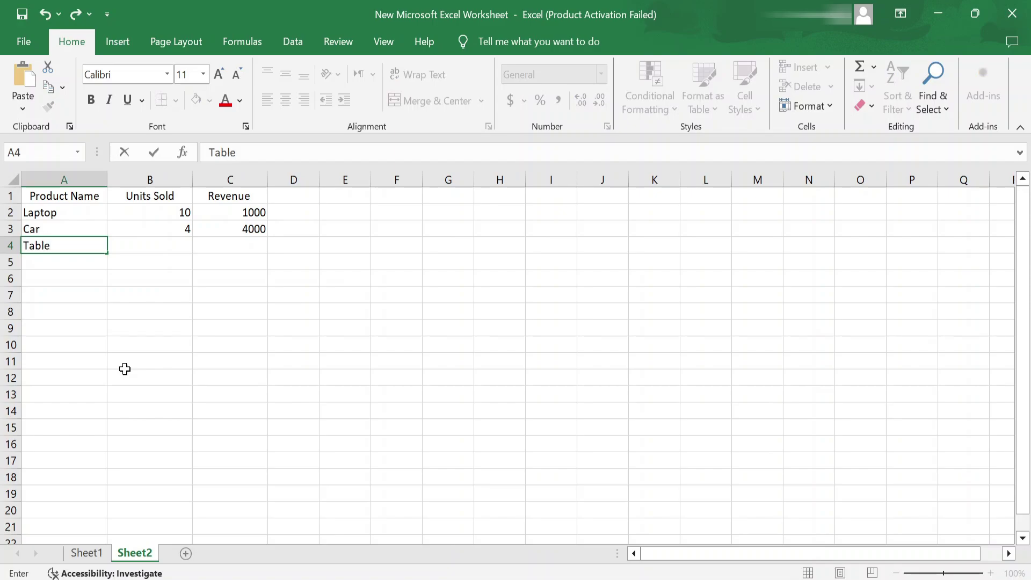
key("Tab")
type("20")
key("Tab")
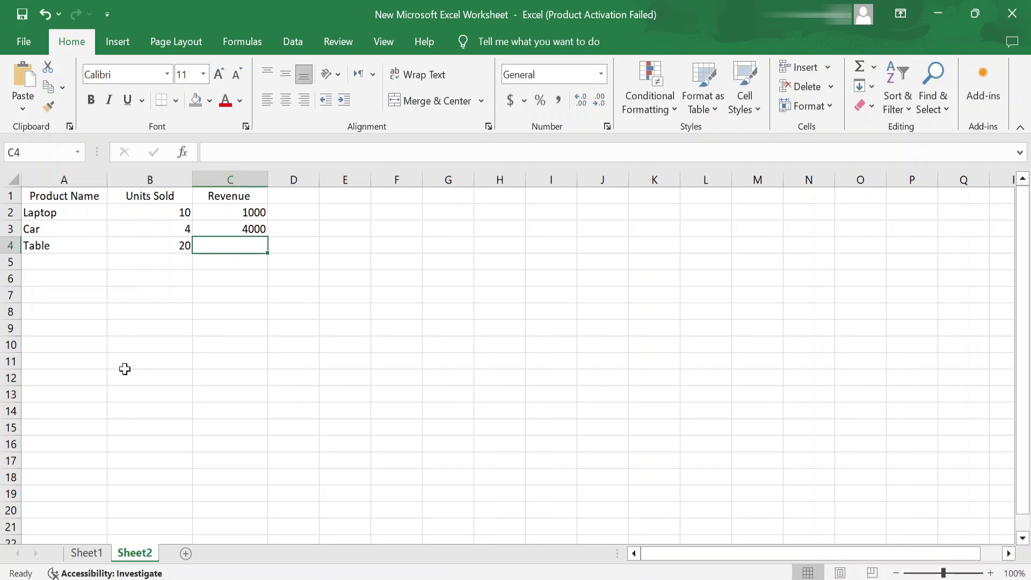
type("2000")
key("Return")
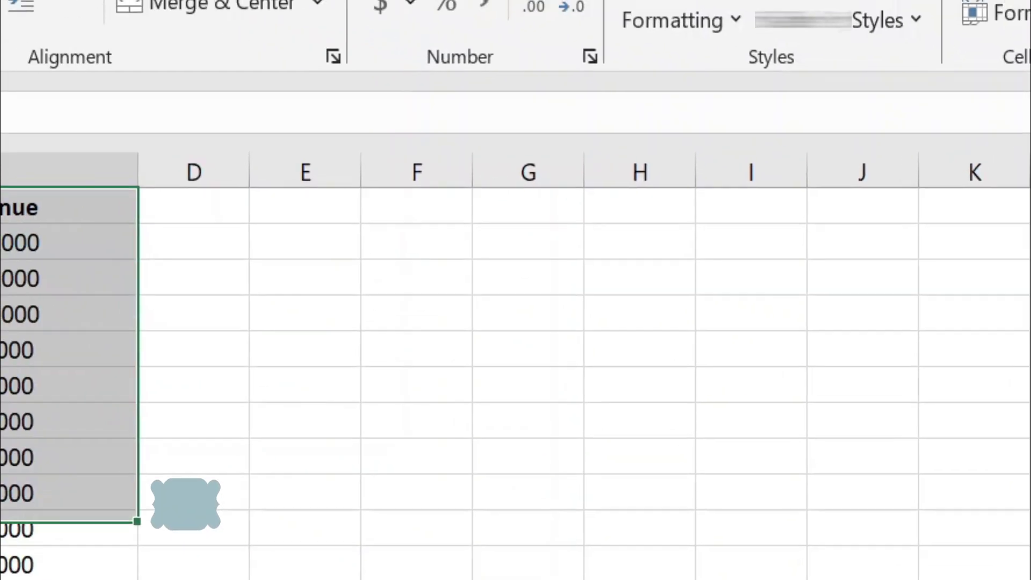
Change the font of the whole product table A1:C11 to Abadi at size 10
left_click(372, 211)
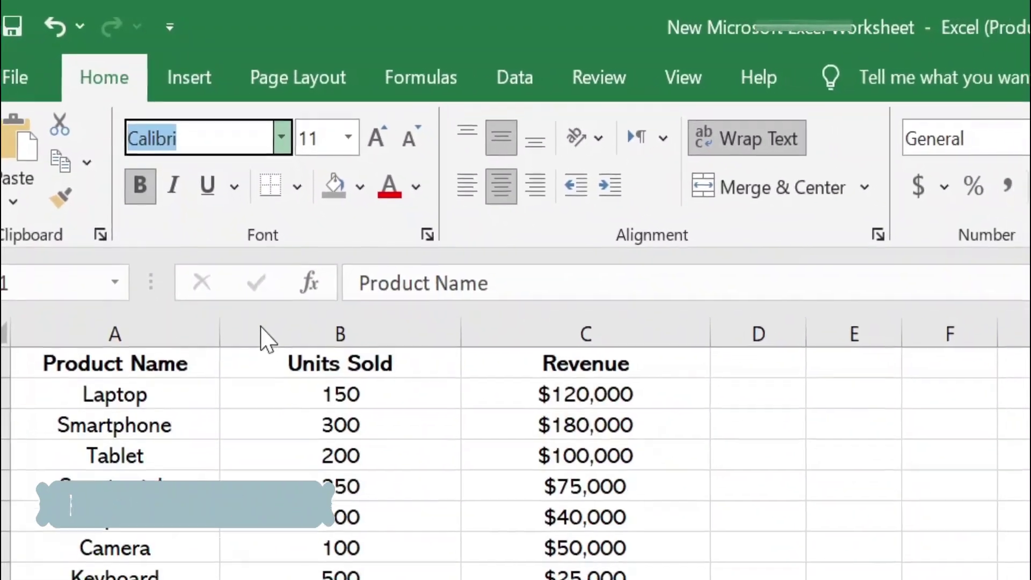
left_click(261, 326)
left_click(348, 137)
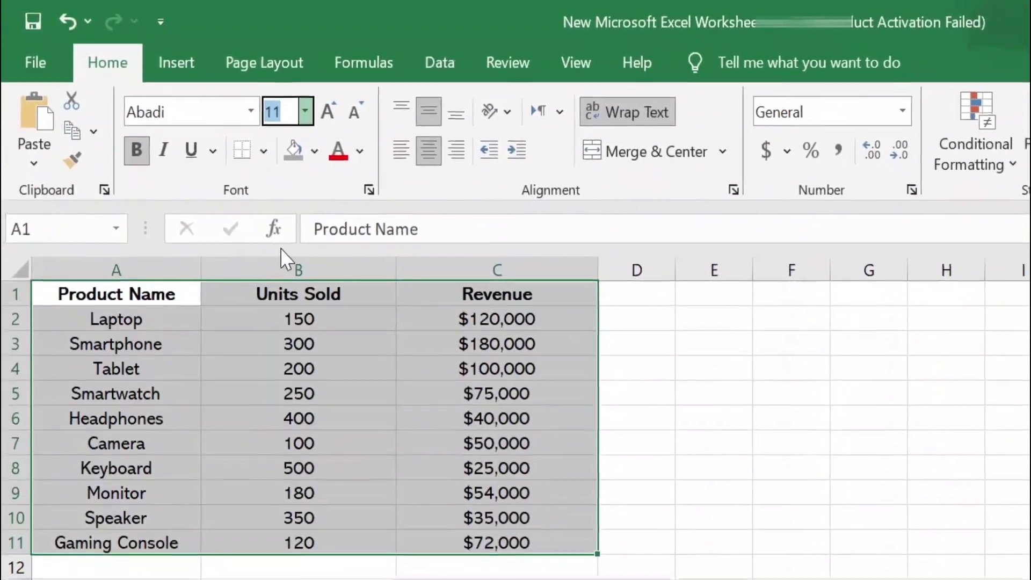
left_click(281, 196)
left_click(295, 344)
Fill the header row cells A1:C1 with gray
left_click_drag(134, 294, 424, 292)
left_click(315, 151)
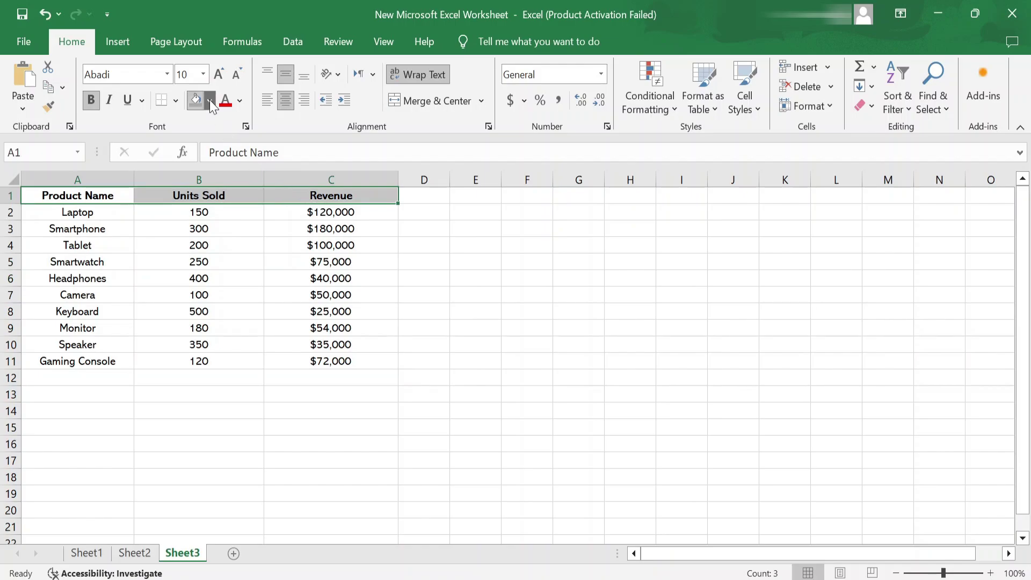
left_click(210, 100)
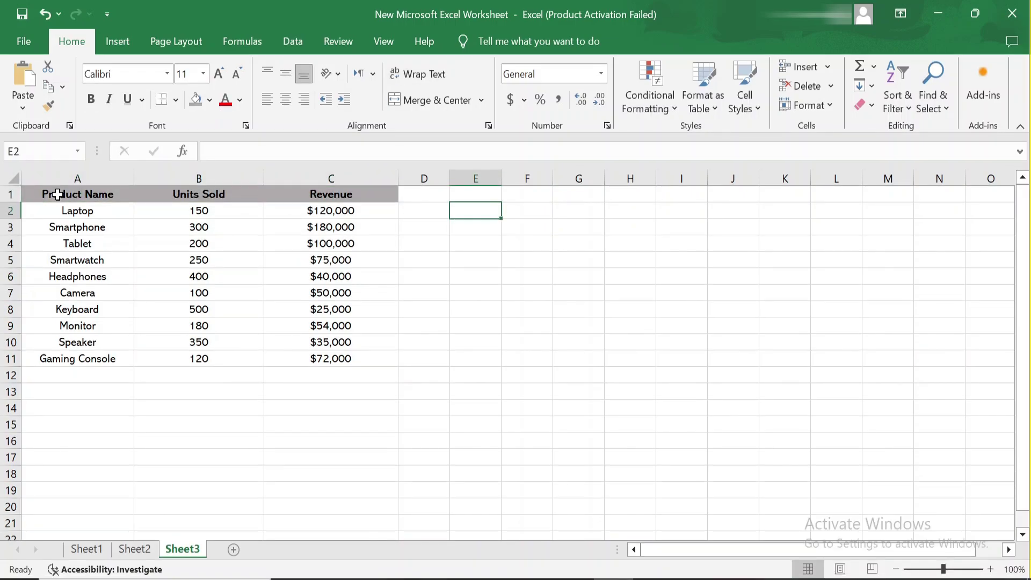
Change the font of the header row cells A1:C1 to Cambria
left_click_drag(50, 195, 280, 194)
left_click(168, 74)
scroll(178, 267, "down", 5)
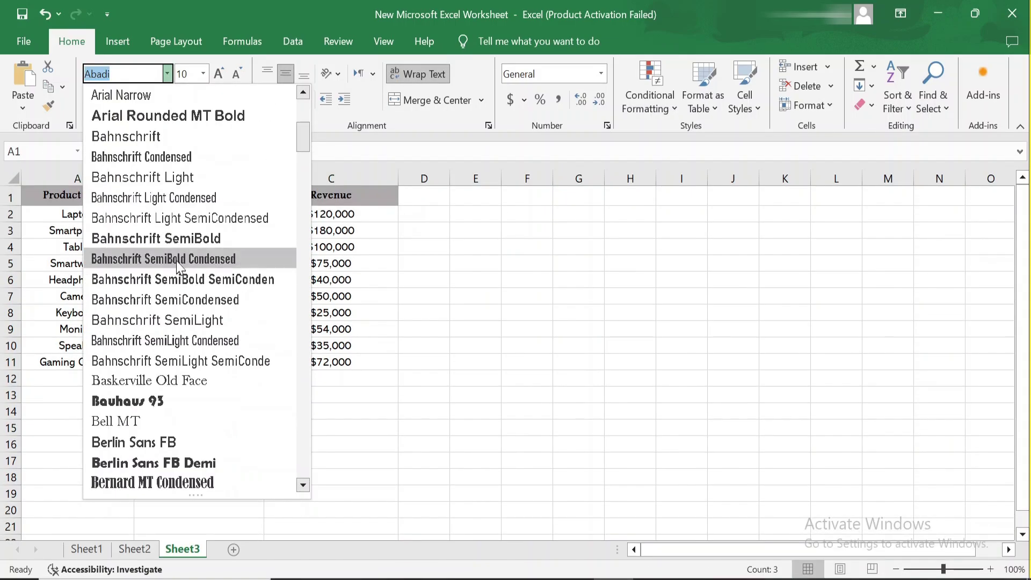
scroll(196, 279, "down", 8)
left_click(147, 401)
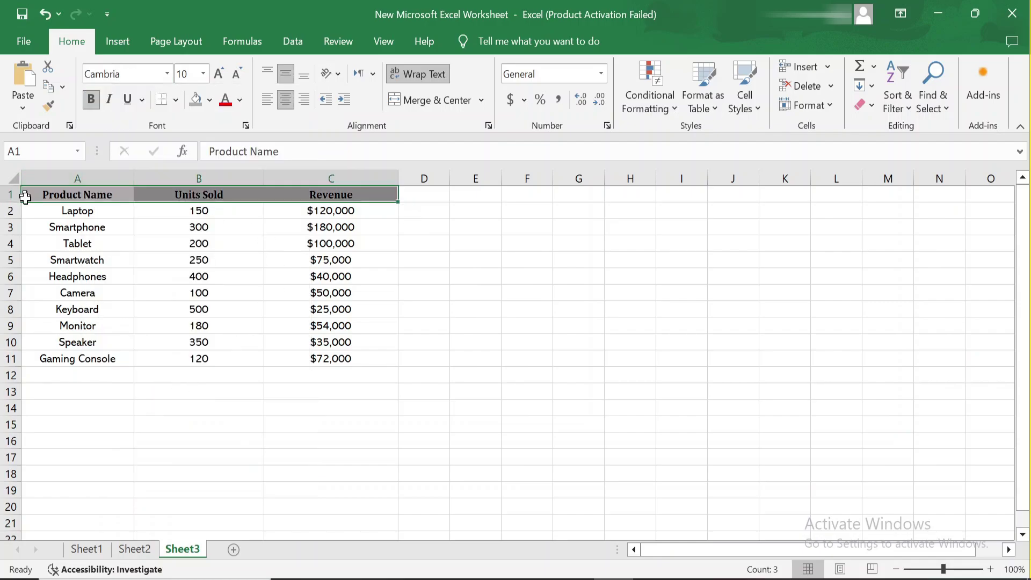
Set the font size of the product data in A2:C11 to 11
left_click_drag(52, 213, 330, 359)
left_click(203, 73)
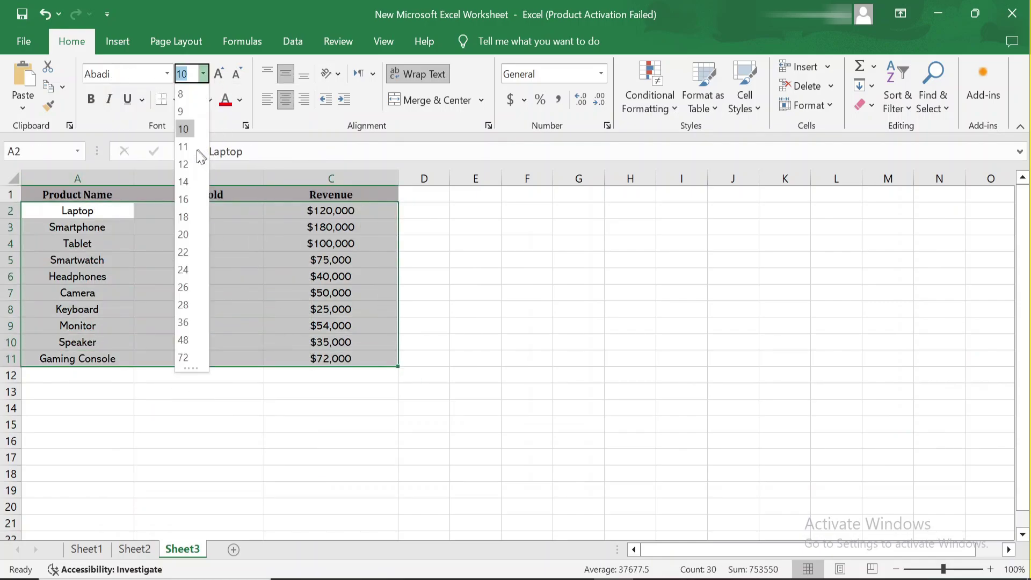
left_click(200, 156)
Fill the header row cells A1:C1 with the blue theme color
left_click_drag(357, 194, 65, 195)
left_click(210, 99)
left_click(251, 173)
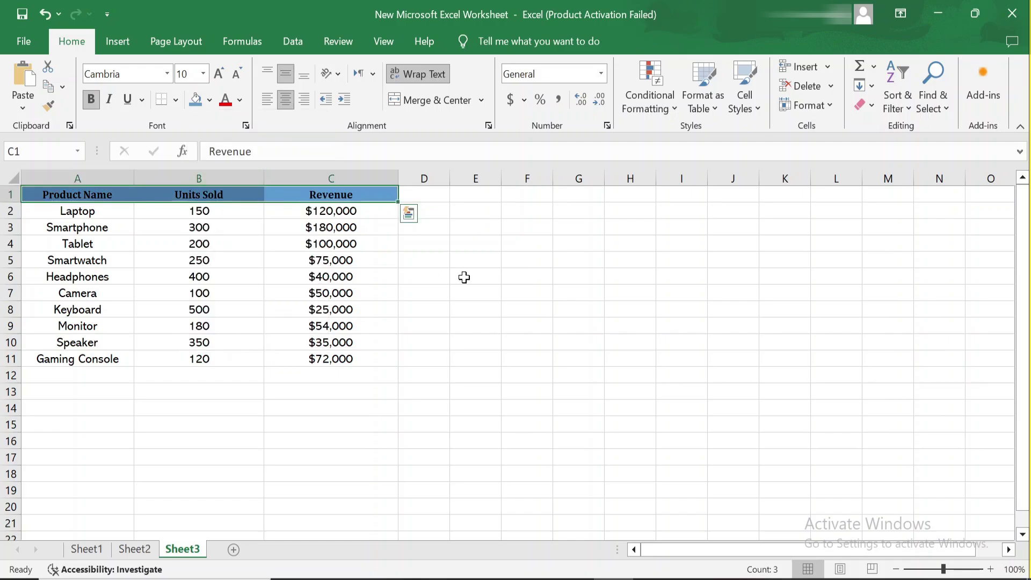
left_click(454, 275)
Fill the product data cells A2:C11 with light gray
left_click_drag(330, 210, 81, 359)
left_click(210, 100)
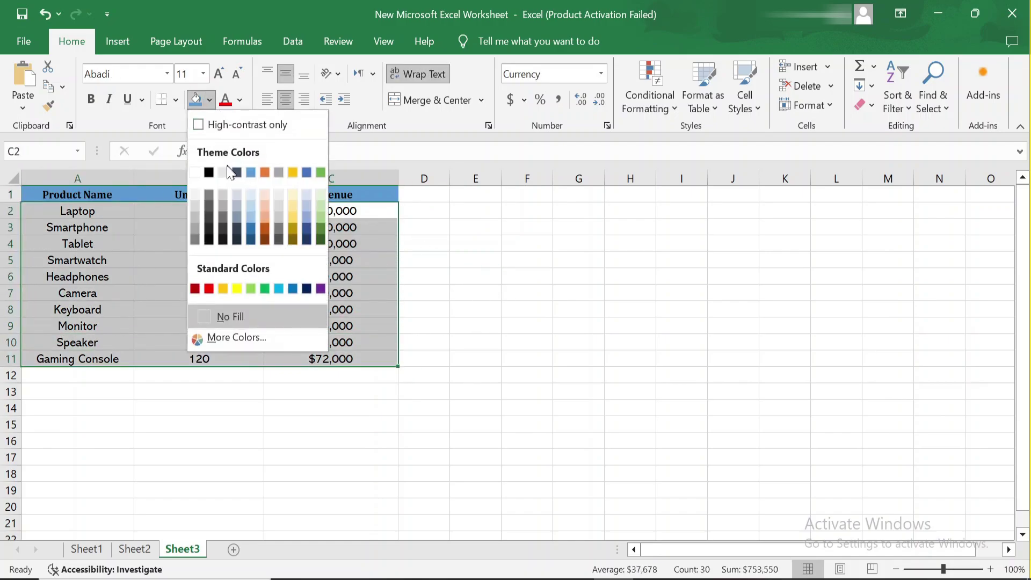
left_click(205, 194)
Apply All Borders to the product data cells A2:C11
left_click_drag(76, 211, 340, 357)
left_click(176, 101)
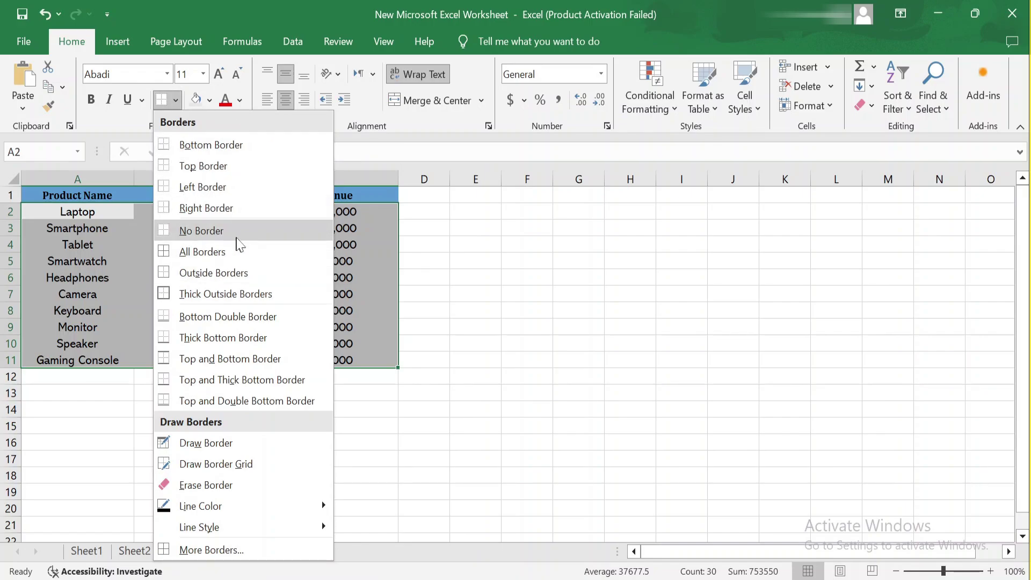
left_click(228, 252)
Apply borders to the header row cells A1:C1
left_click(331, 197)
left_click_drag(331, 197, 107, 194)
left_click(176, 100)
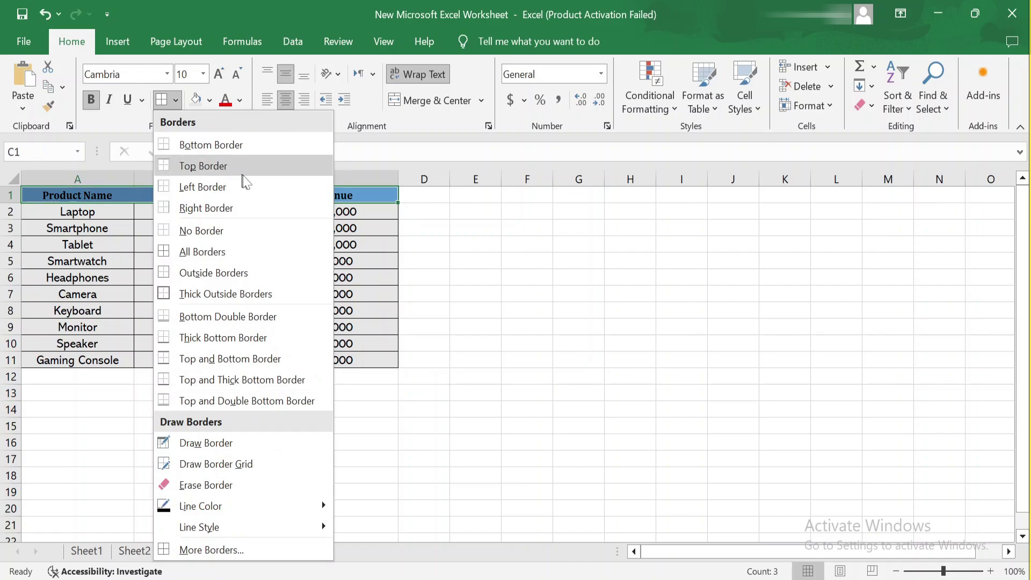
left_click(246, 268)
left_click(487, 263)
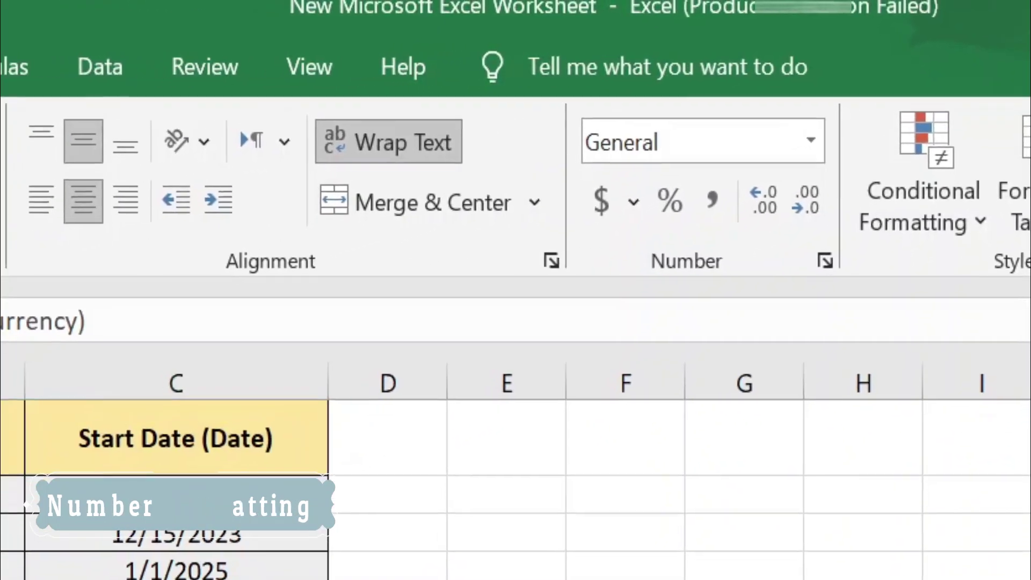
left_click_drag(57, 383, 56, 564)
left_click(306, 387)
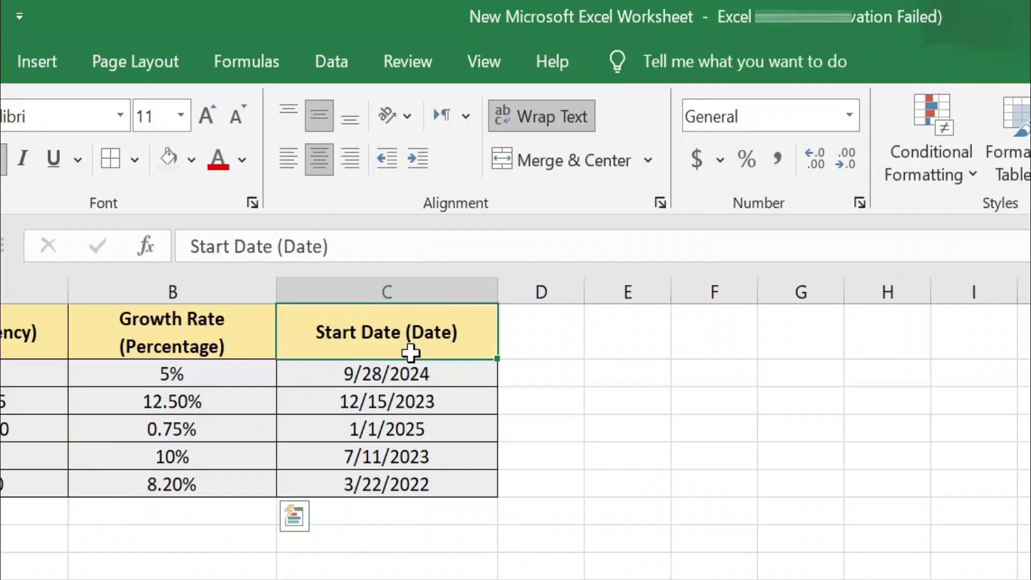
left_click_drag(411, 353, 461, 486)
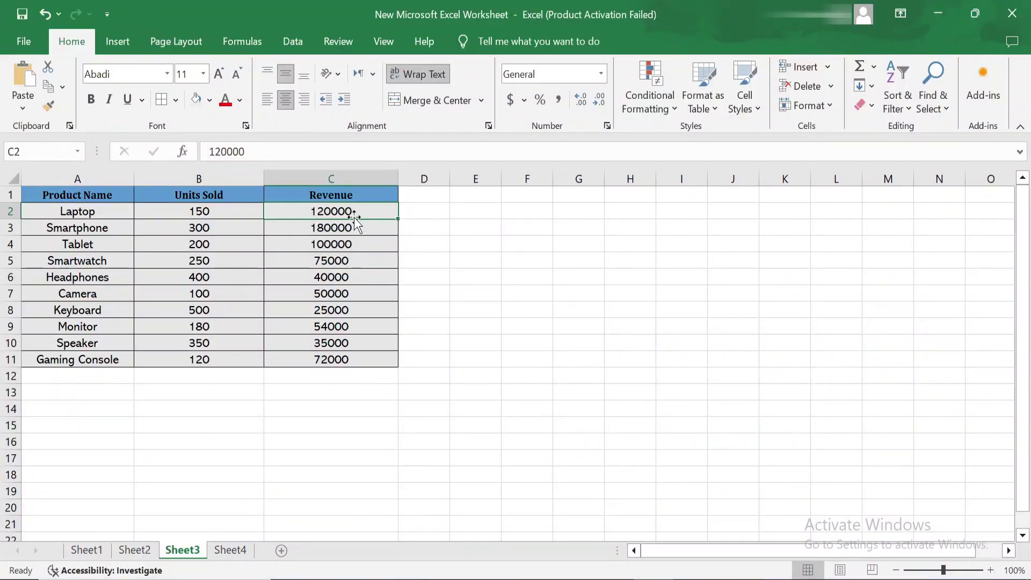
Format the Revenue values in C2:C11 on Sheet3 with the $ English (United States) accounting format
left_click_drag(364, 194, 355, 359)
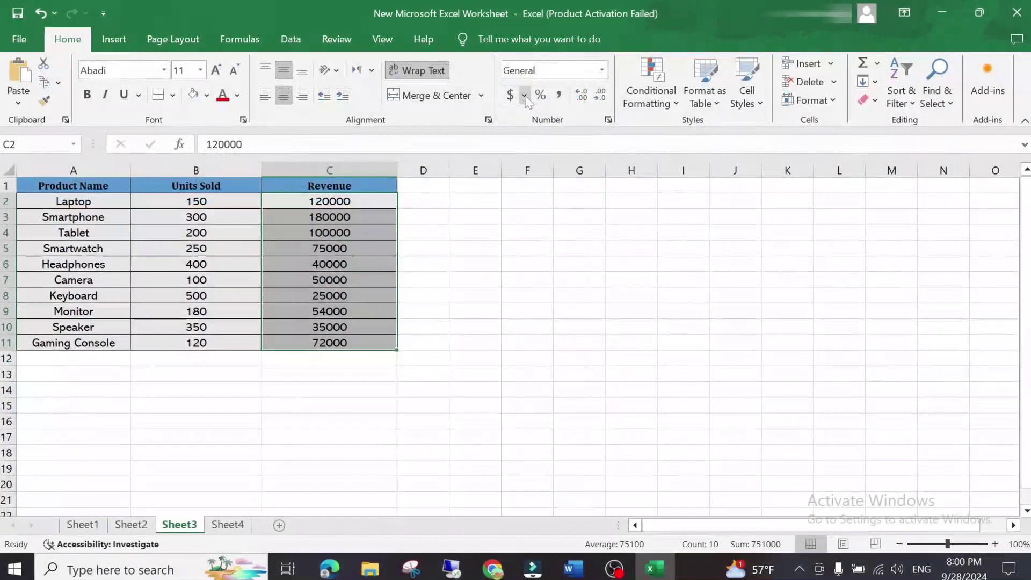
left_click(524, 100)
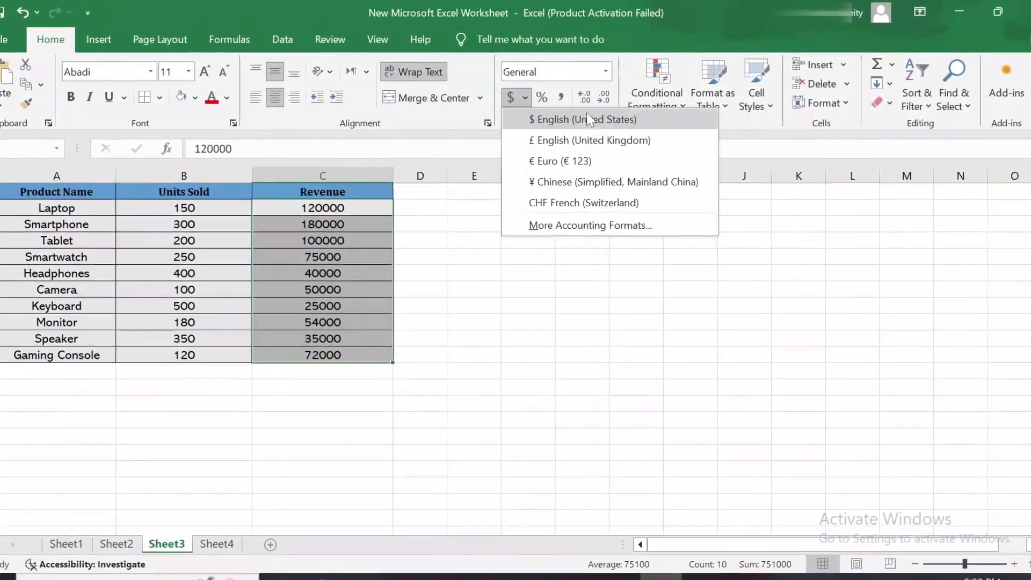
left_click(582, 182)
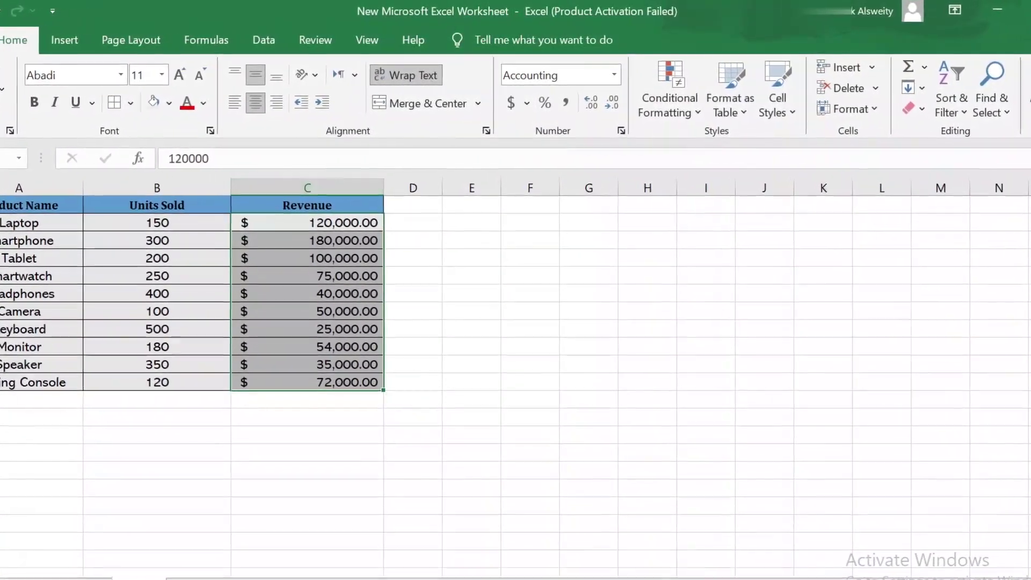
left_click(471, 335)
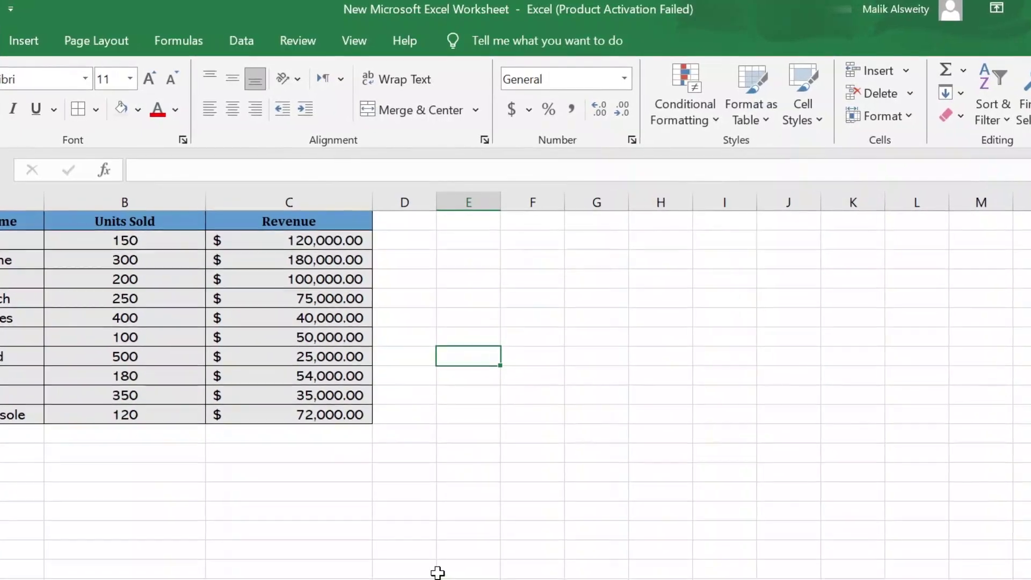
left_click(529, 111)
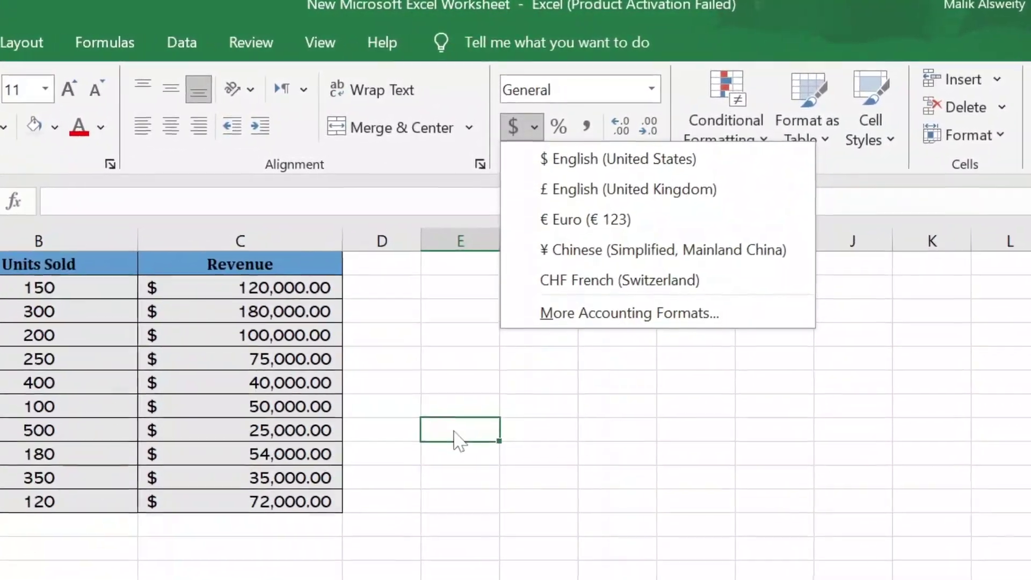
left_click(460, 401)
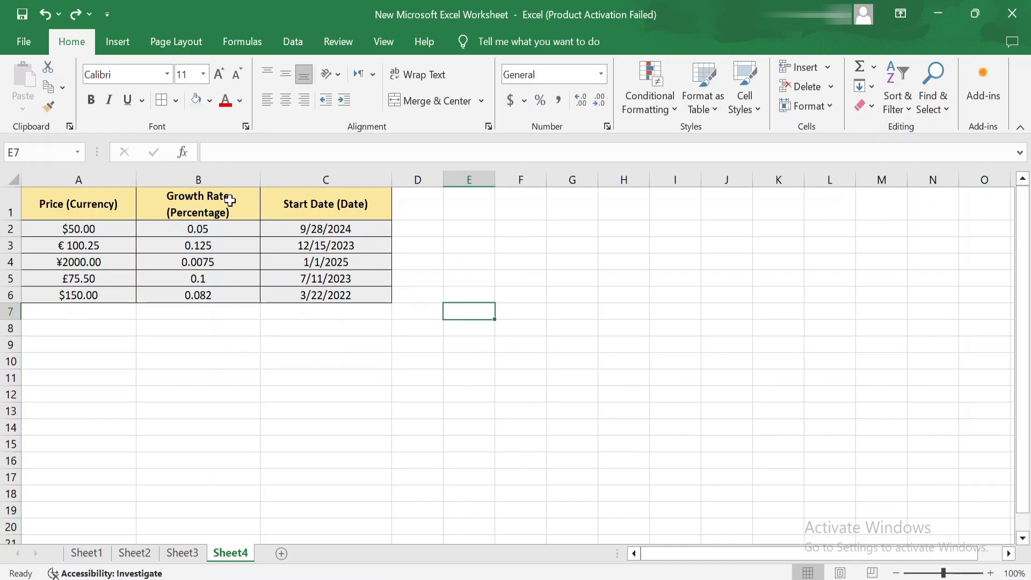
left_click_drag(230, 201, 230, 295)
left_click(311, 333)
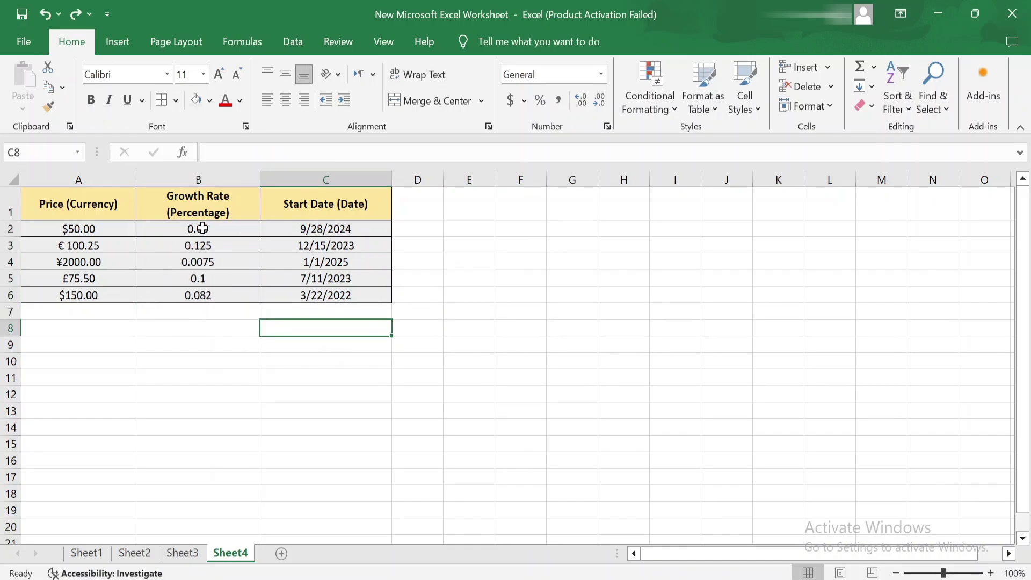
Format the Growth Rate values in B2:B6 on Sheet4 as percentages
left_click_drag(202, 228, 203, 295)
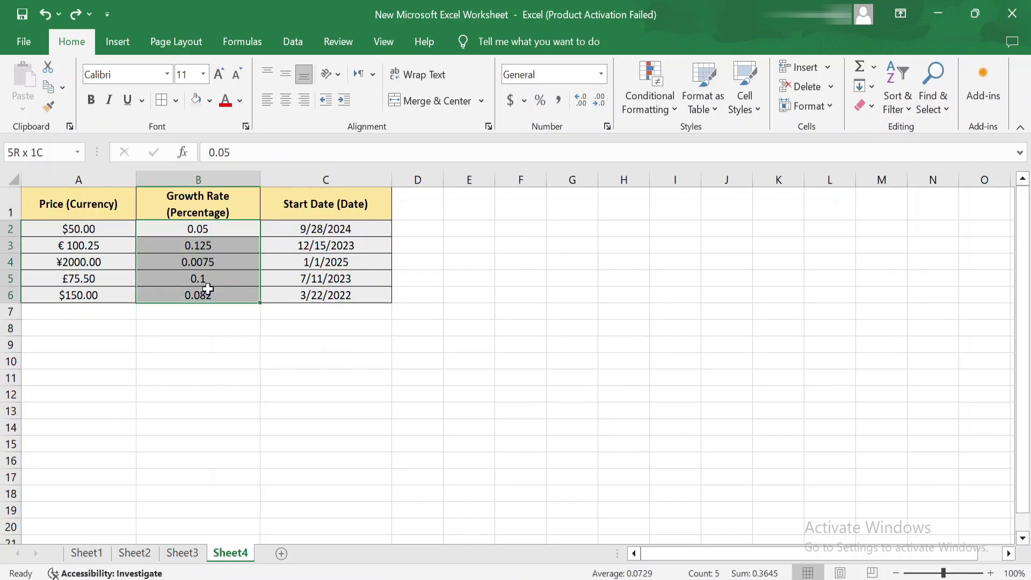
left_click(541, 101)
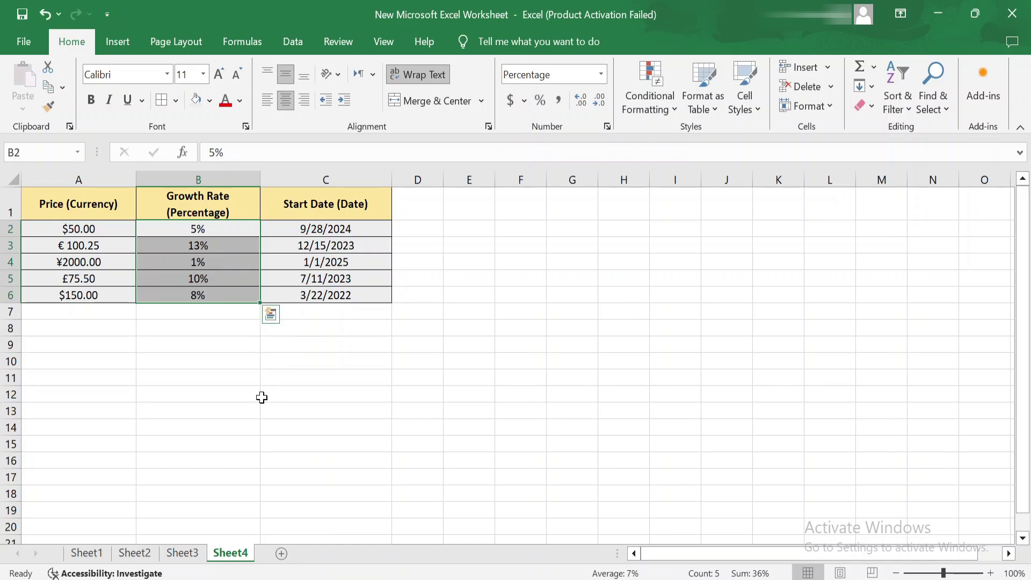
left_click(424, 297)
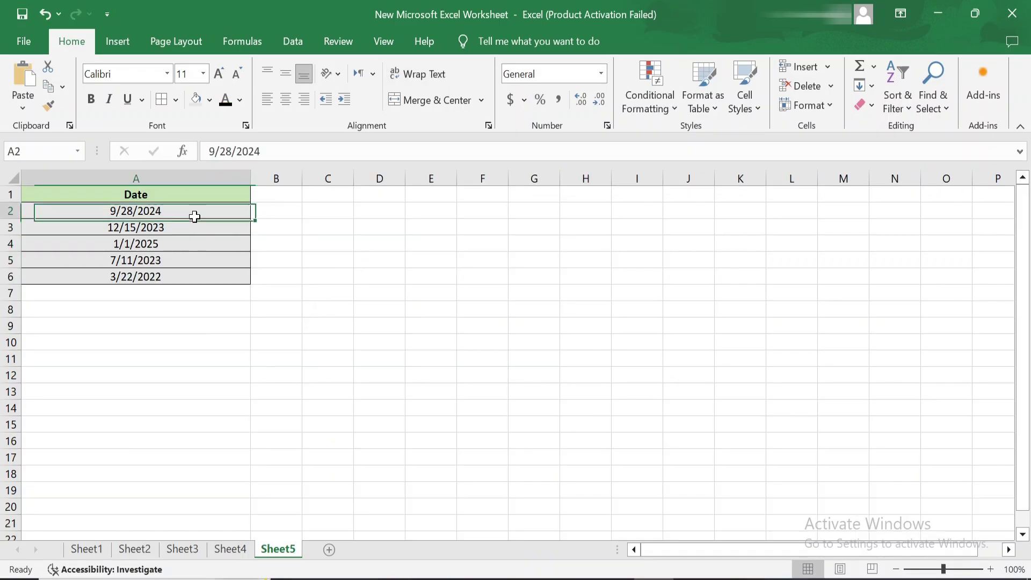
Format the dates in A2:A6 on Sheet5 with the 3/14/12 13:30 date type
left_click_drag(196, 215, 188, 276)
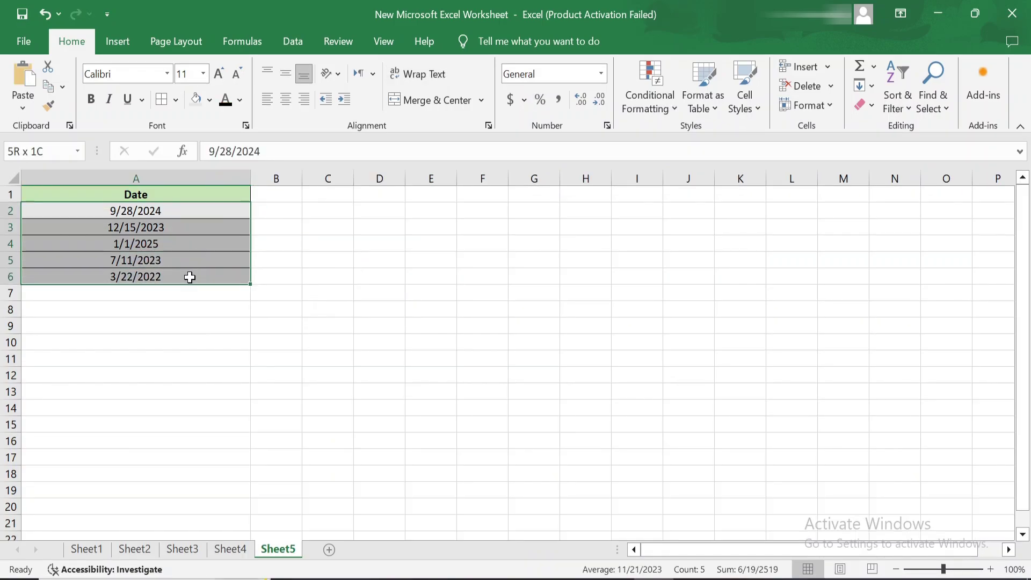
right_click(236, 230)
left_click(309, 486)
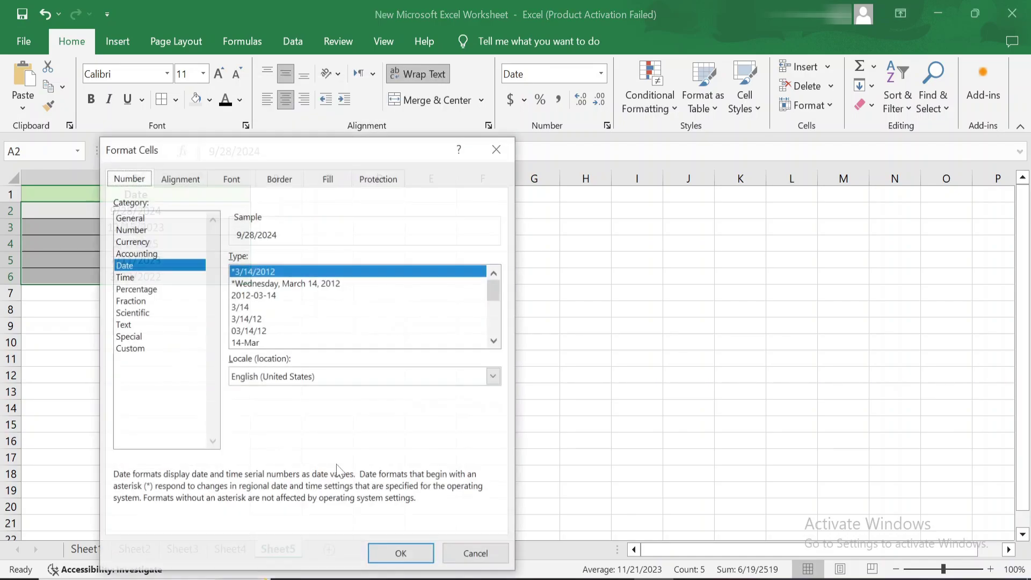
scroll(300, 301, "down", 2)
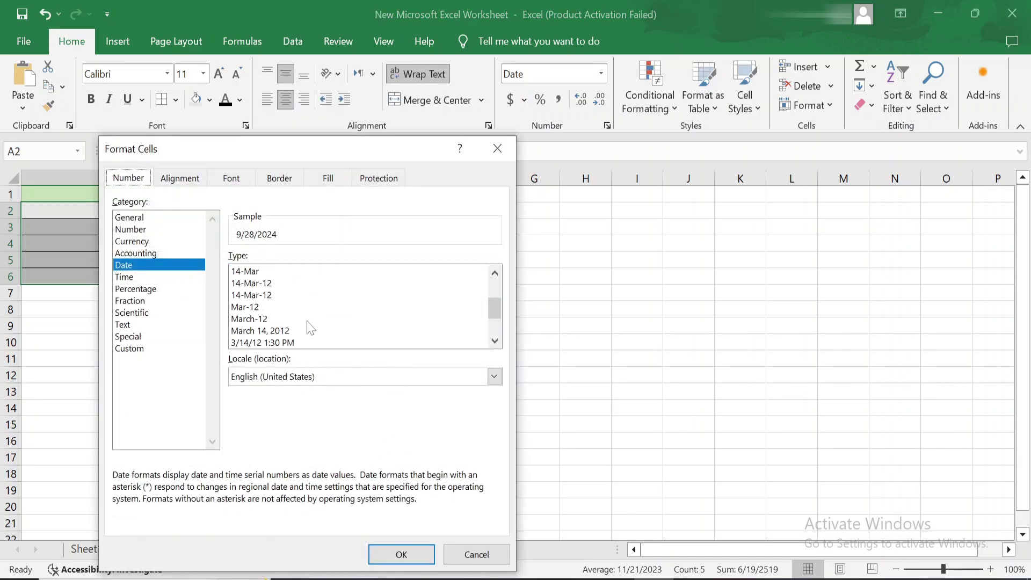
scroll(310, 327, "down", 2)
left_click(263, 297)
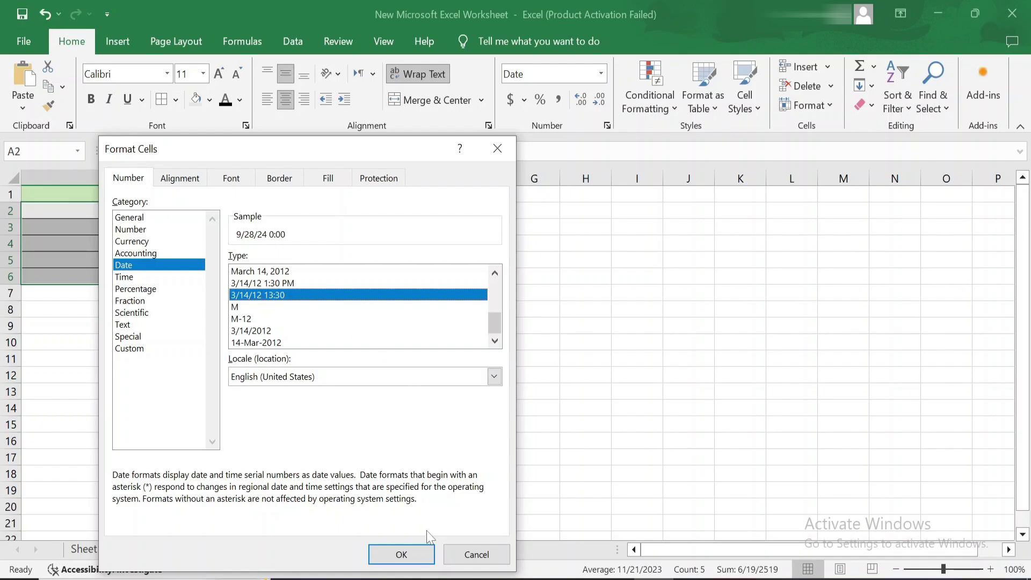
left_click(411, 554)
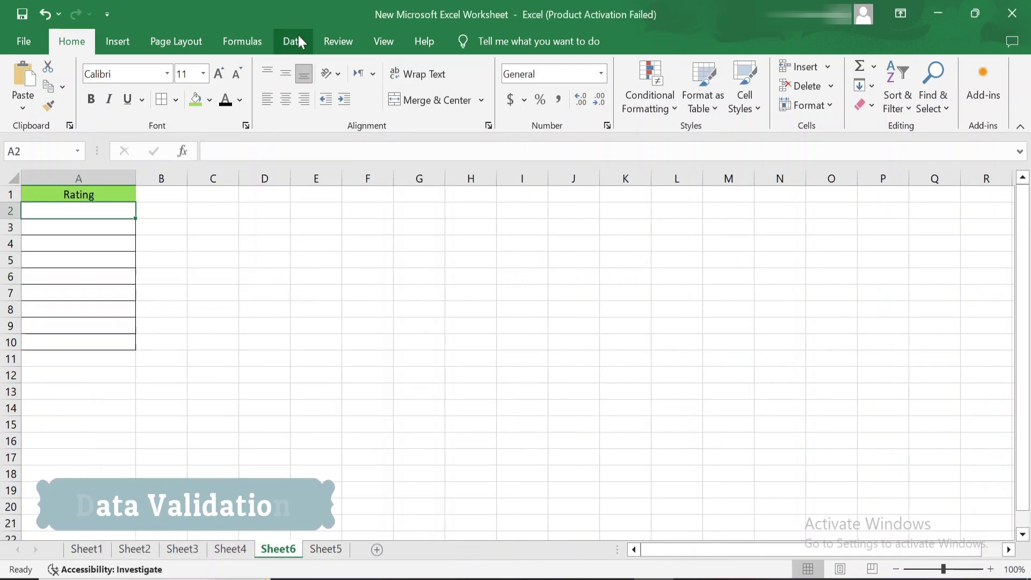
left_click(293, 42)
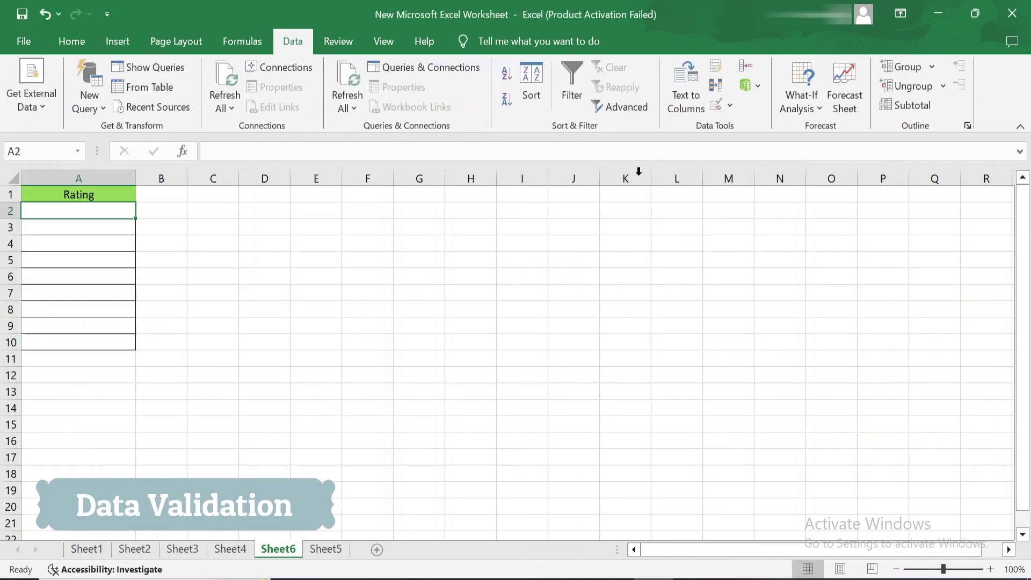
left_click(730, 106)
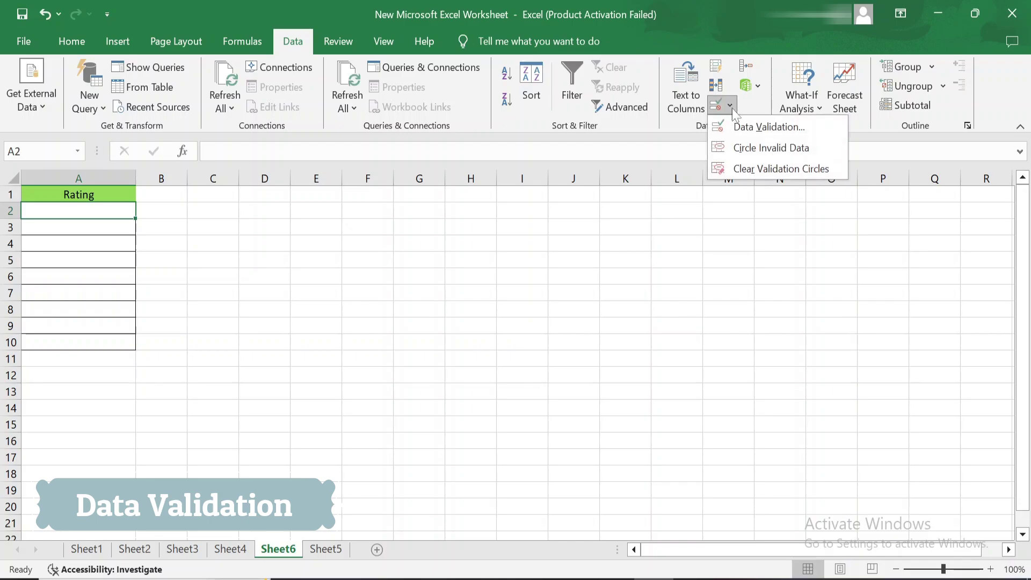
left_click(747, 123)
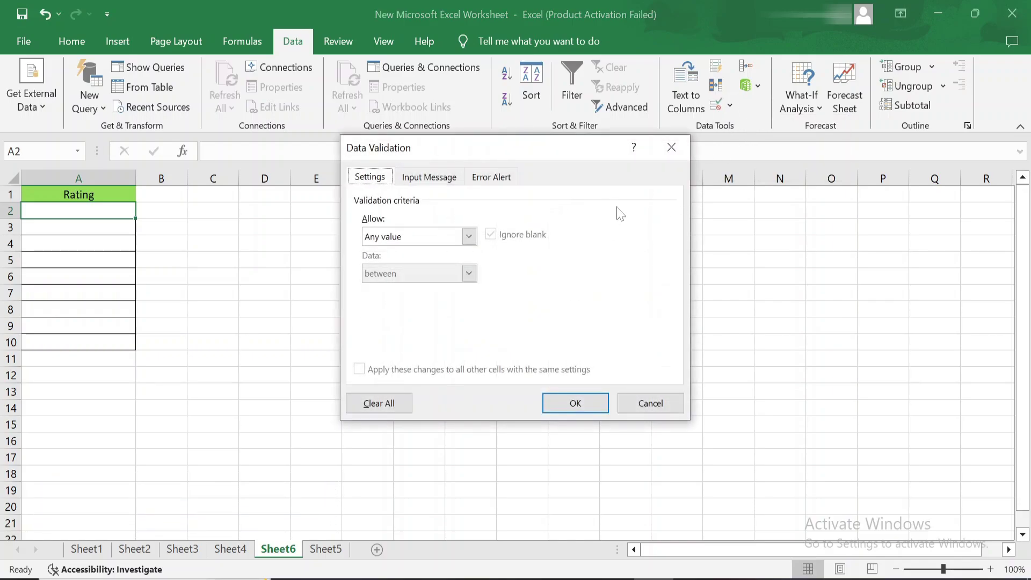
left_click(671, 148)
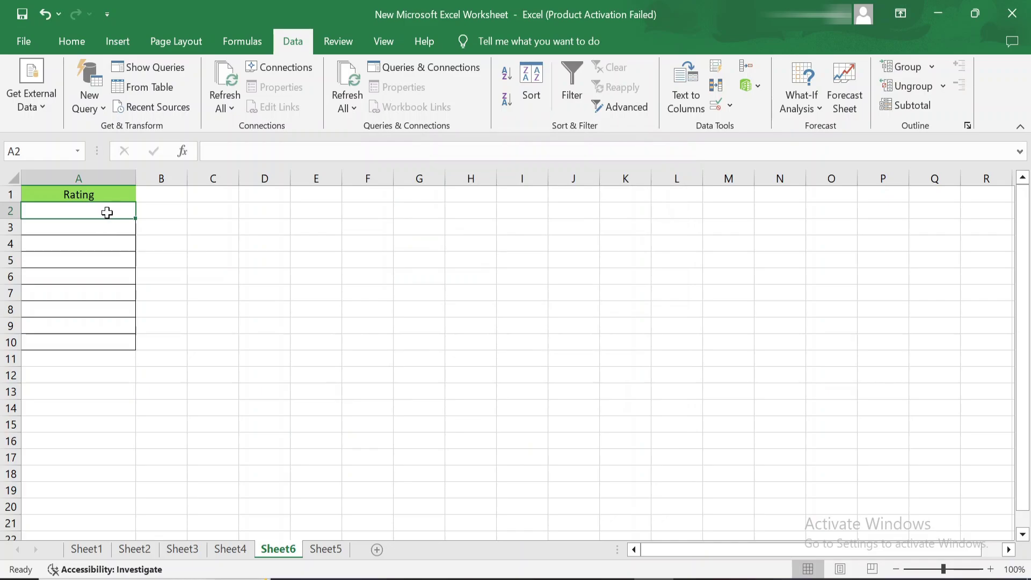
Apply data validation to the Rating cells A2:A10 on Sheet6, allowing only whole numbers in a between range with a minimum of 1
left_click_drag(107, 212, 110, 343)
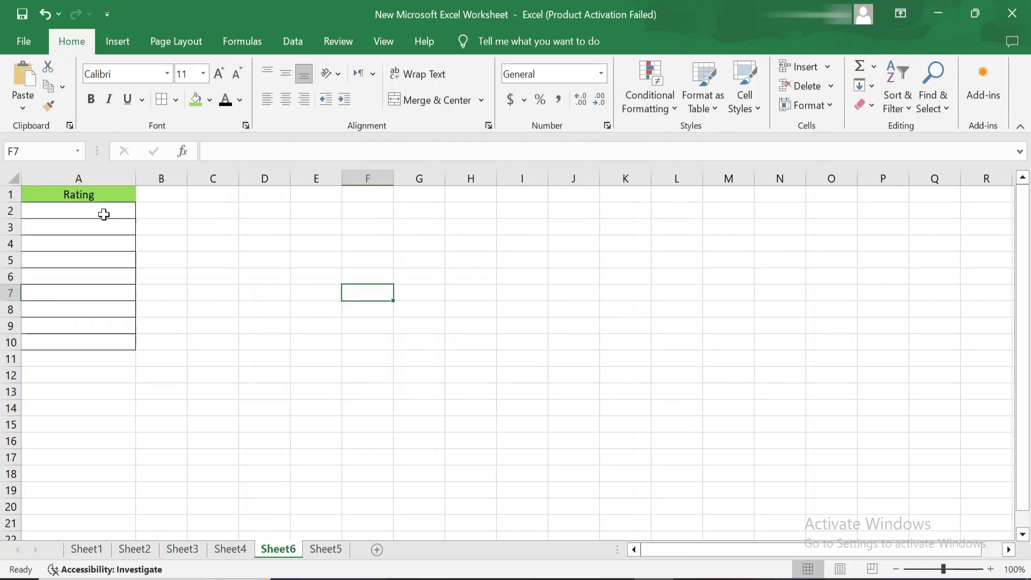
left_click_drag(103, 214, 102, 335)
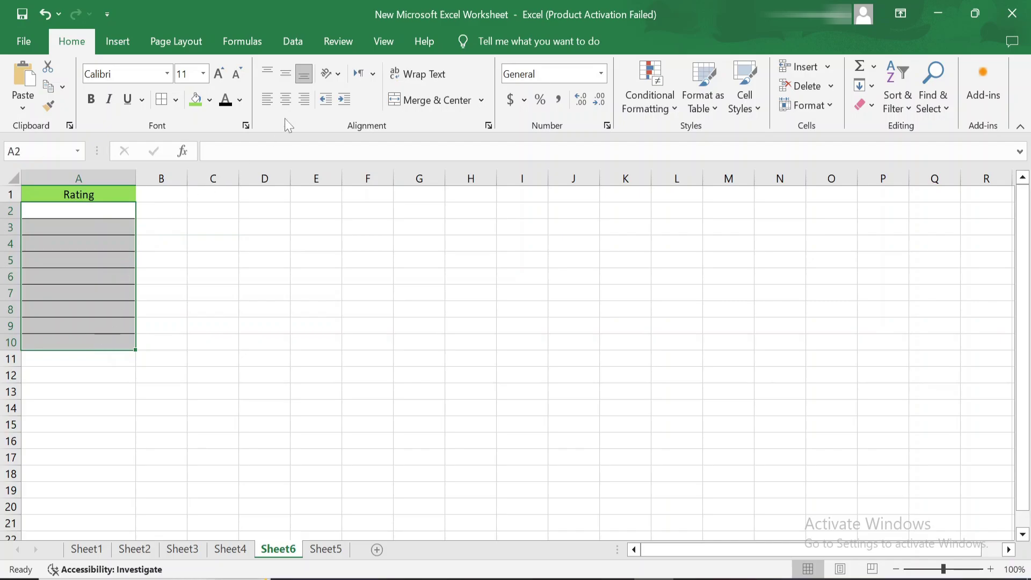
left_click(292, 41)
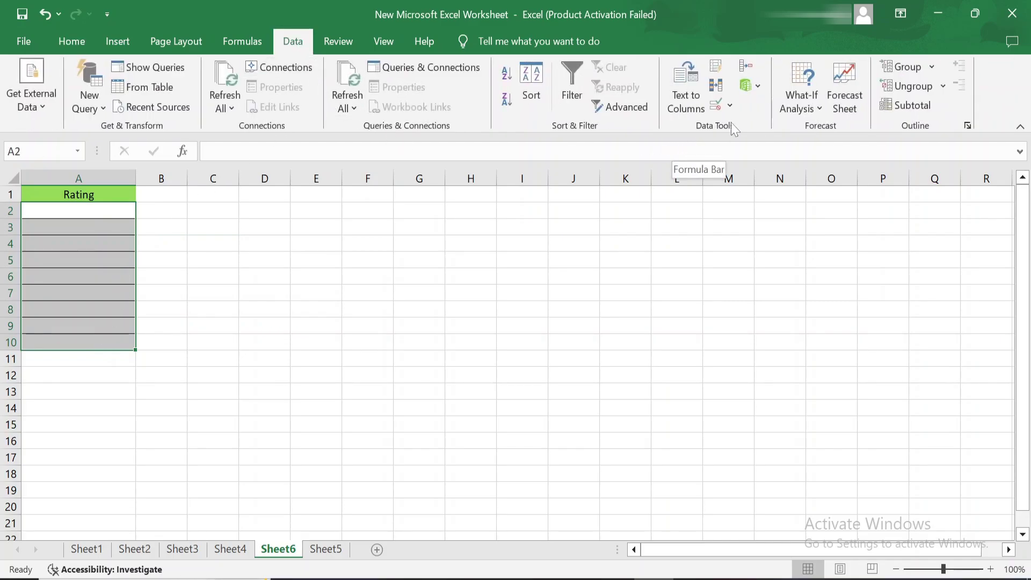
left_click(731, 107)
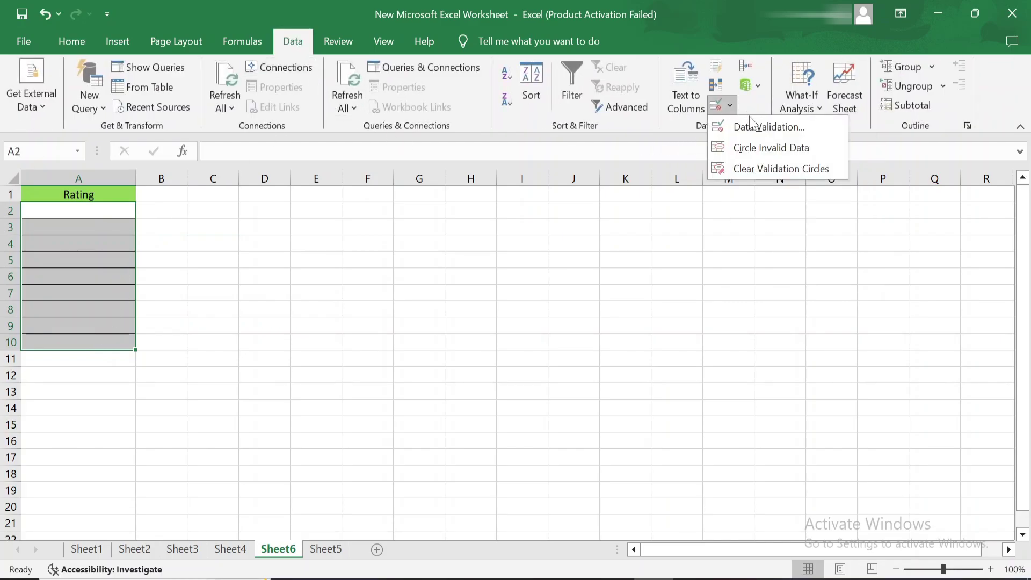
left_click(753, 124)
left_click(469, 237)
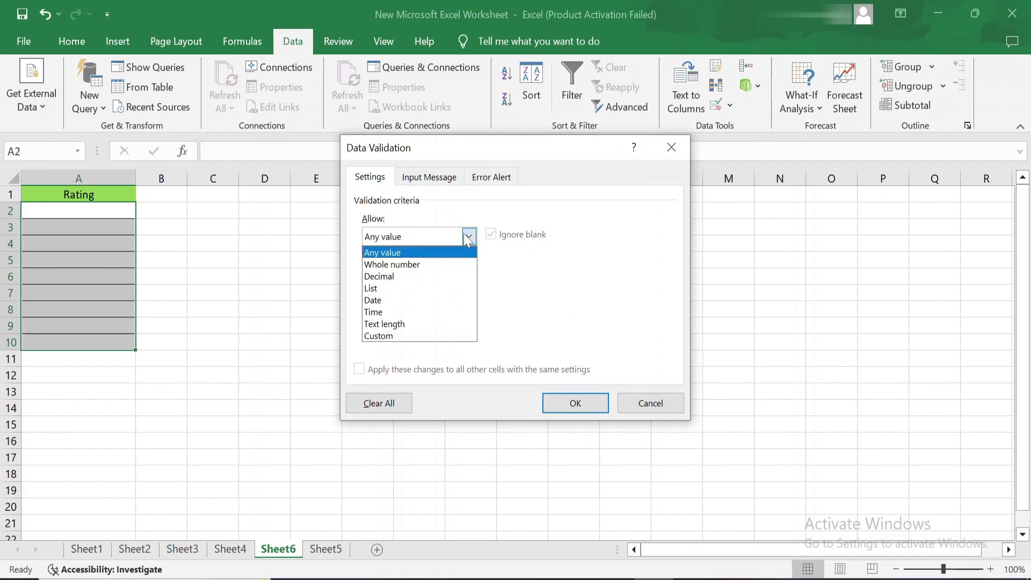
left_click(416, 264)
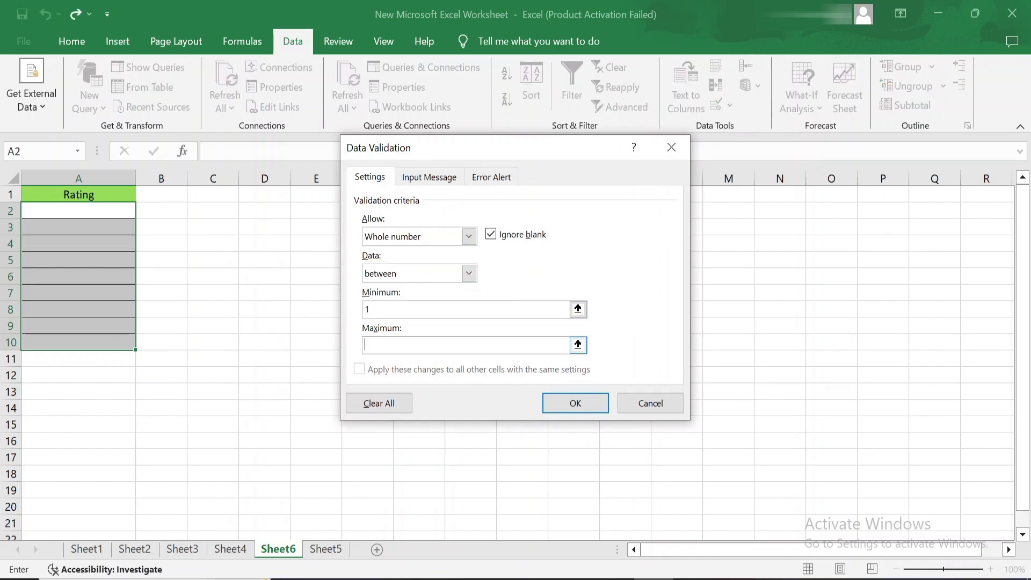
left_click(572, 404)
left_click(316, 310)
Test the Rating validation by entering 7 in cell A5, and discard the entry
left_click(96, 262)
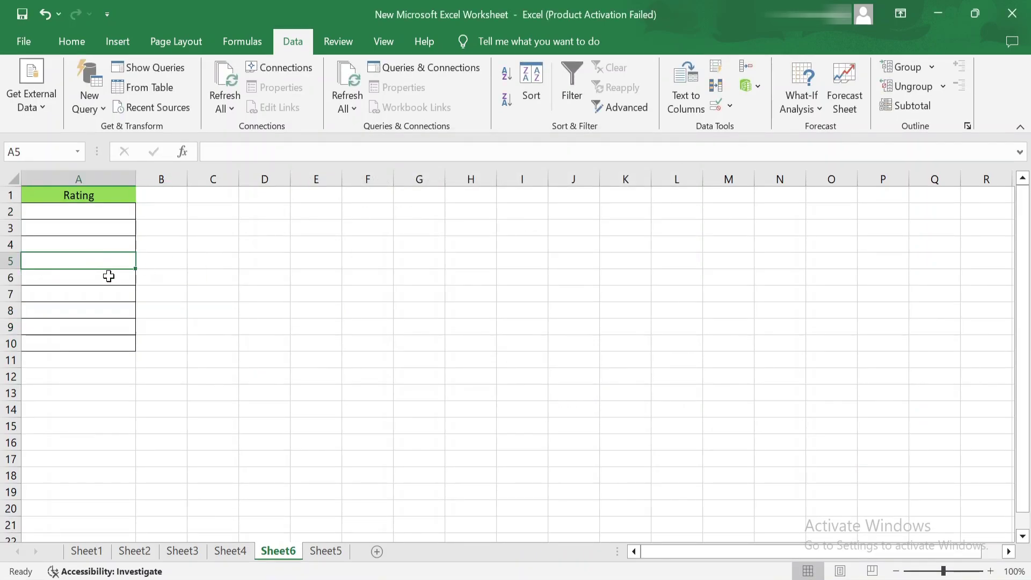
type("7")
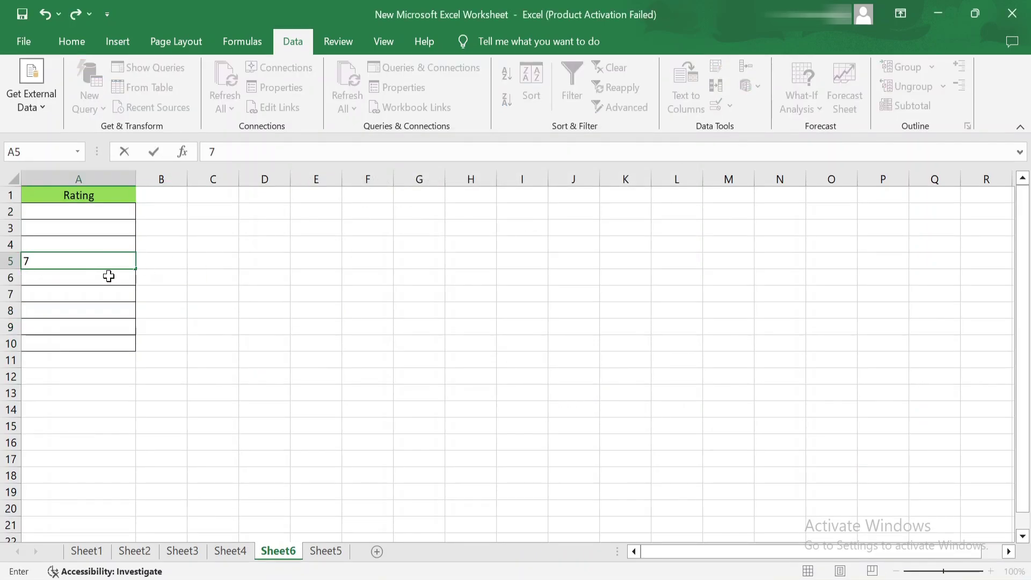
key("Return")
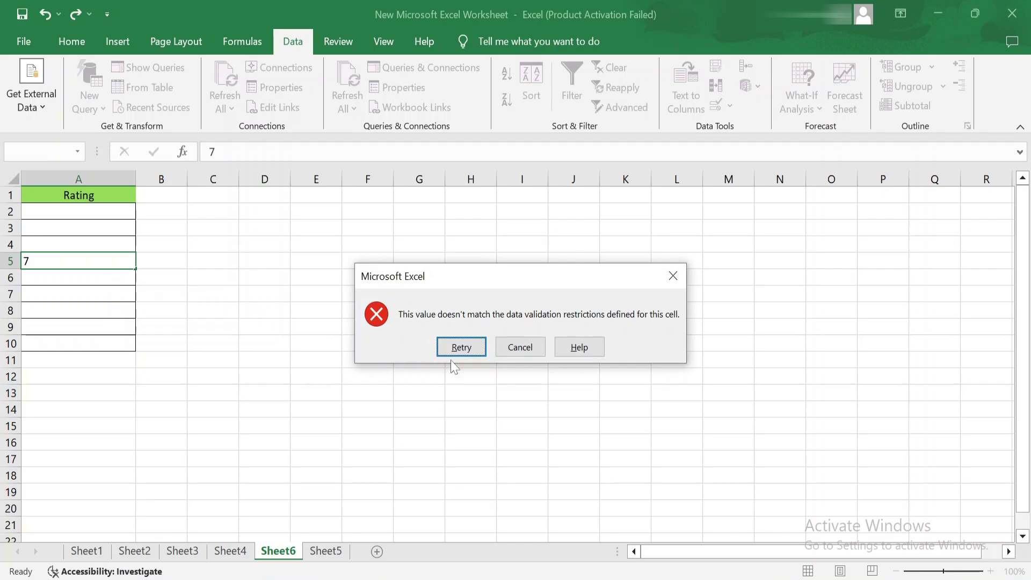
left_click(527, 349)
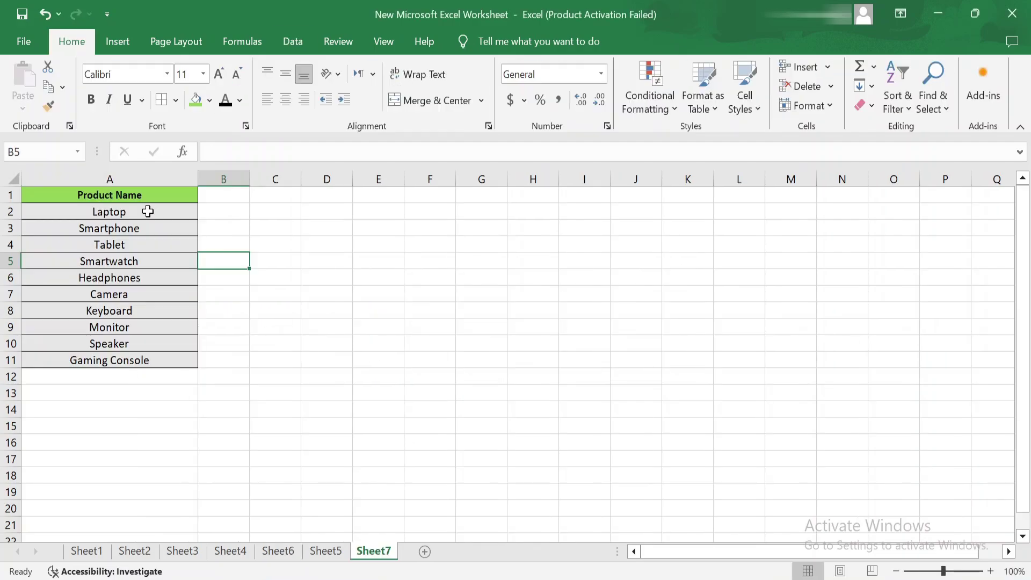
Apply List data validation with an in-cell dropdown to the product names A2:A11 on Sheet7, using =$A$2:$A$11 as the source
left_click_drag(109, 211, 161, 359)
left_click(295, 41)
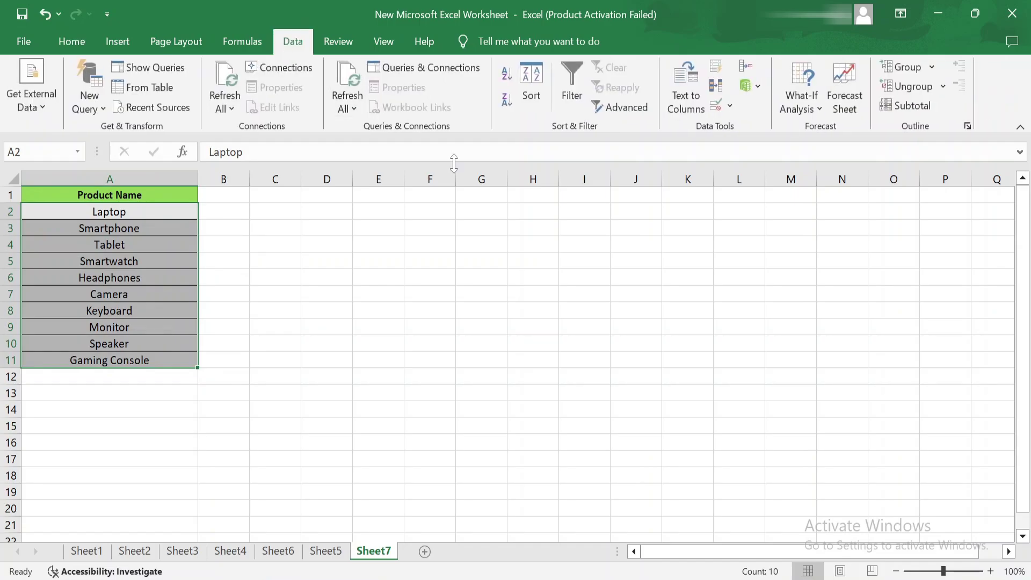
left_click(730, 106)
left_click(744, 126)
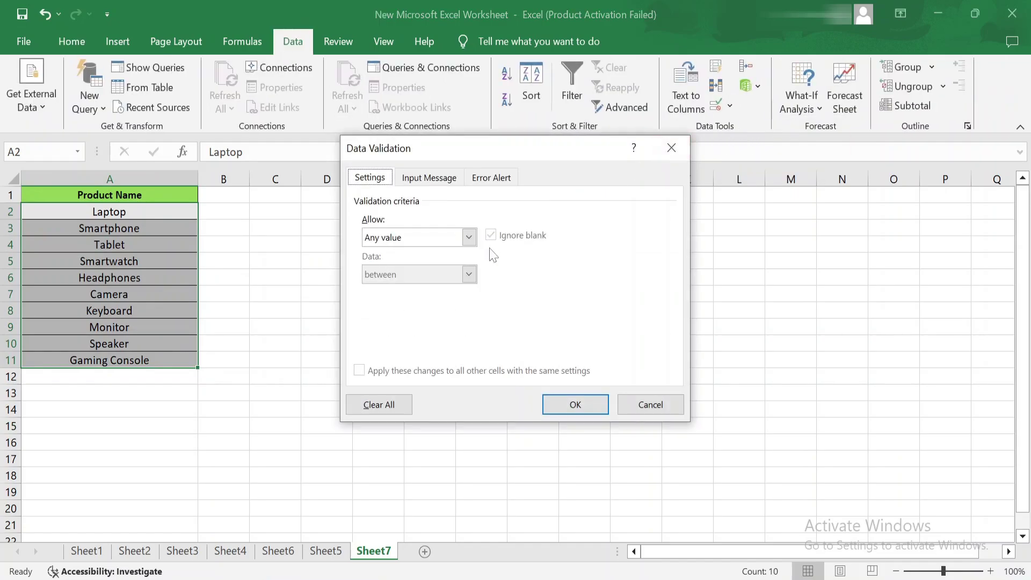
left_click(470, 237)
left_click(389, 293)
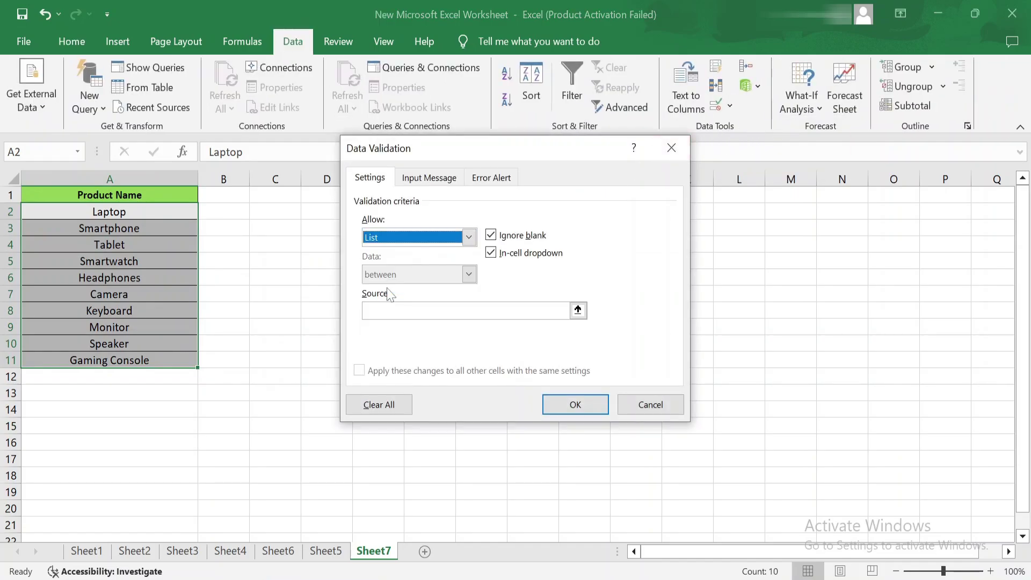
left_click(579, 310)
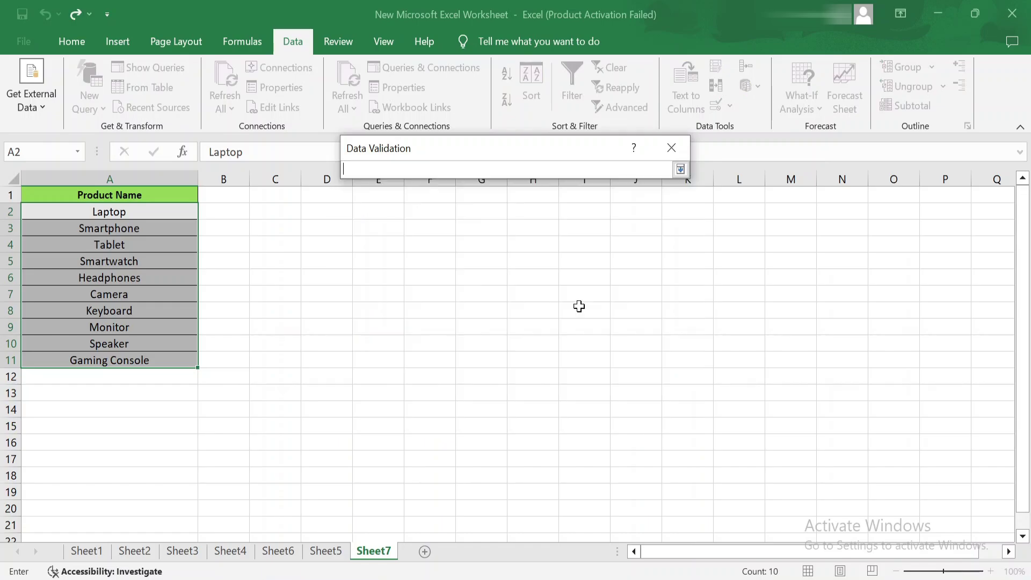
left_click_drag(118, 212, 121, 358)
left_click(680, 169)
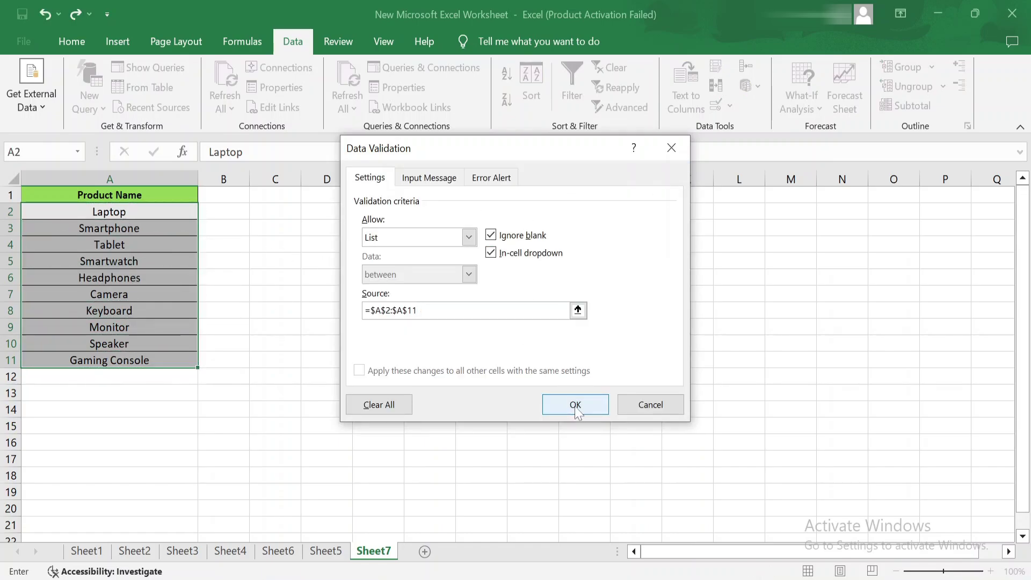
left_click(576, 404)
left_click(205, 213)
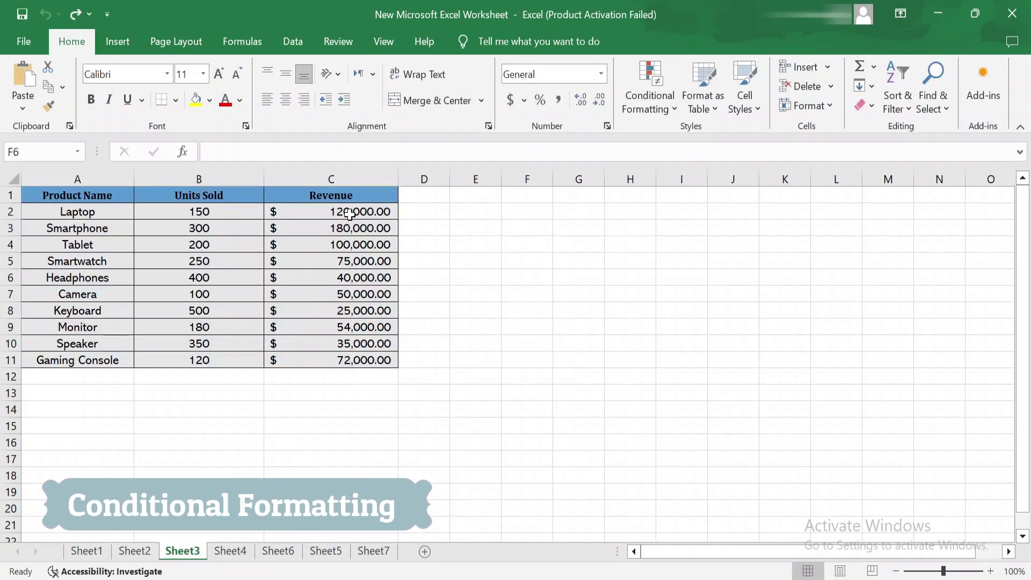
left_click_drag(345, 211, 346, 355)
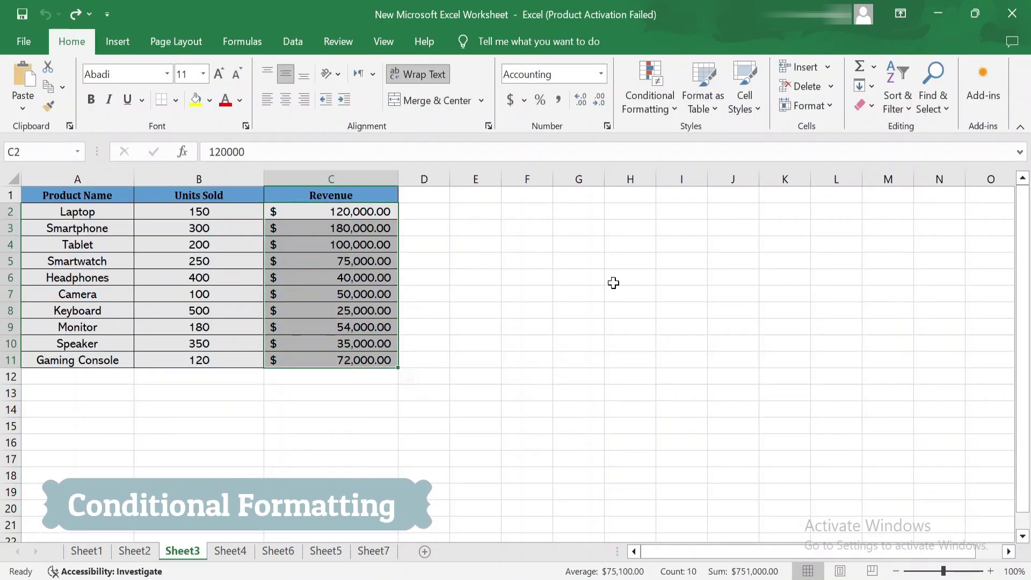
left_click(566, 288)
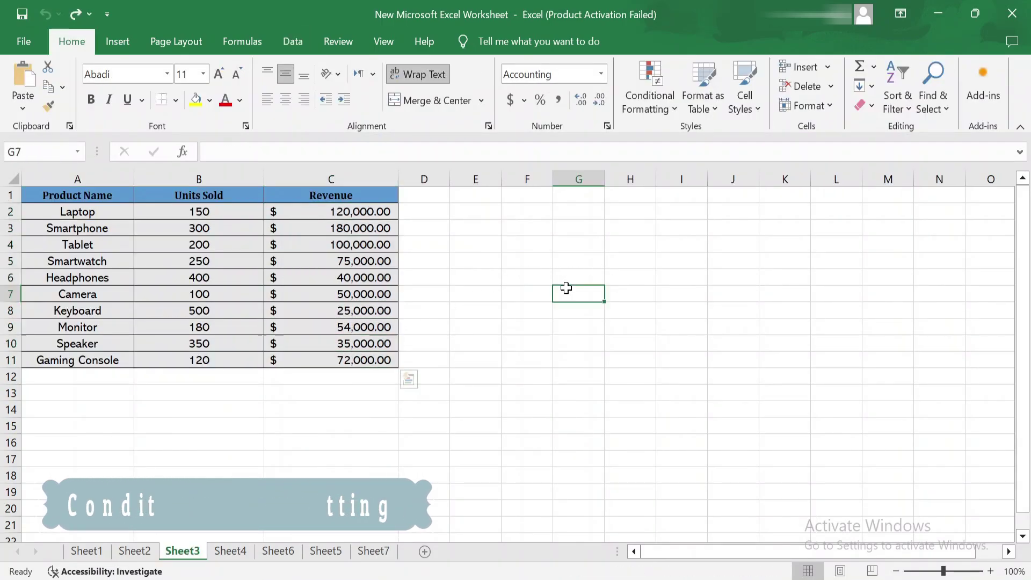
left_click(663, 105)
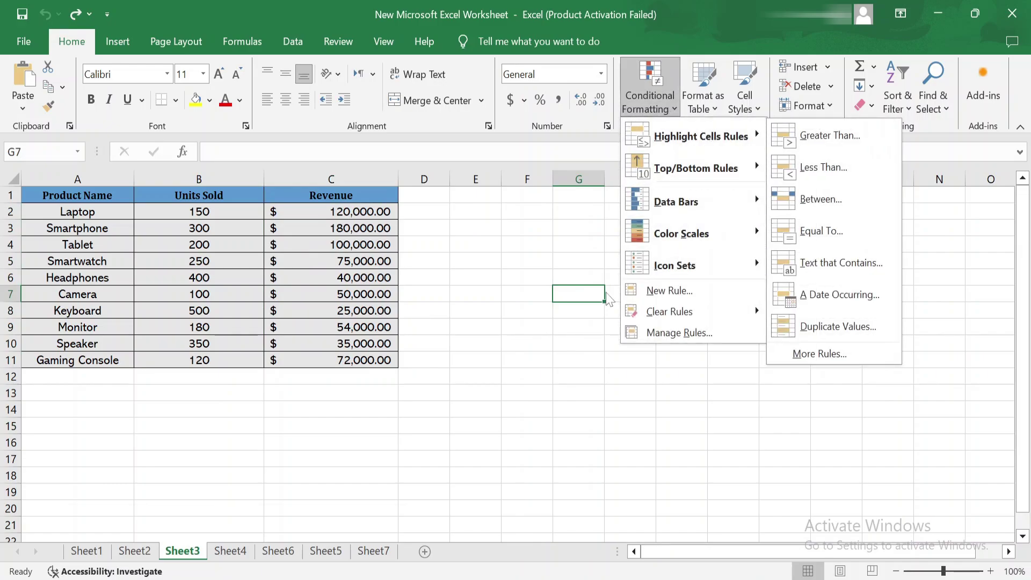
left_click(432, 335)
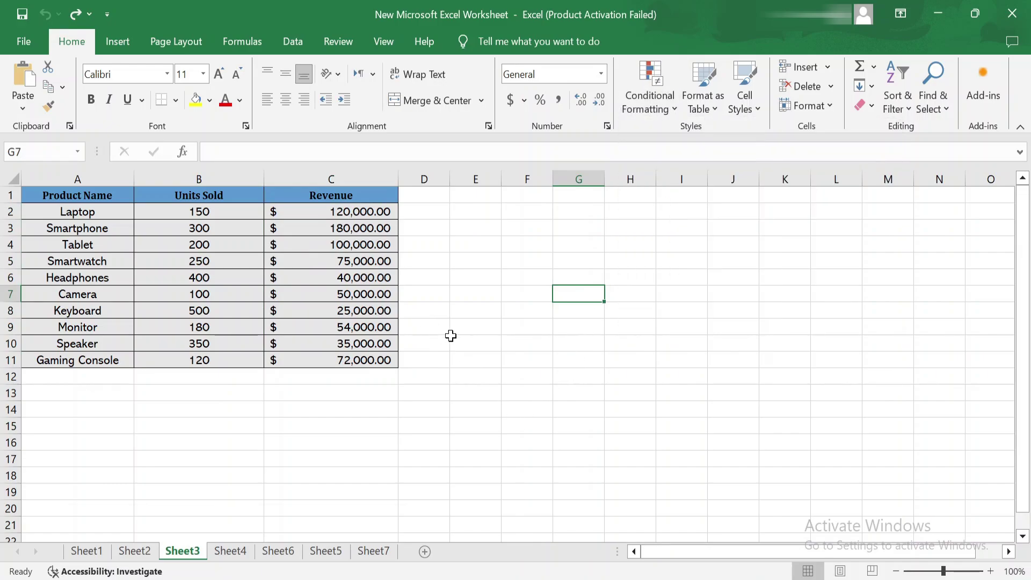
left_click(404, 245)
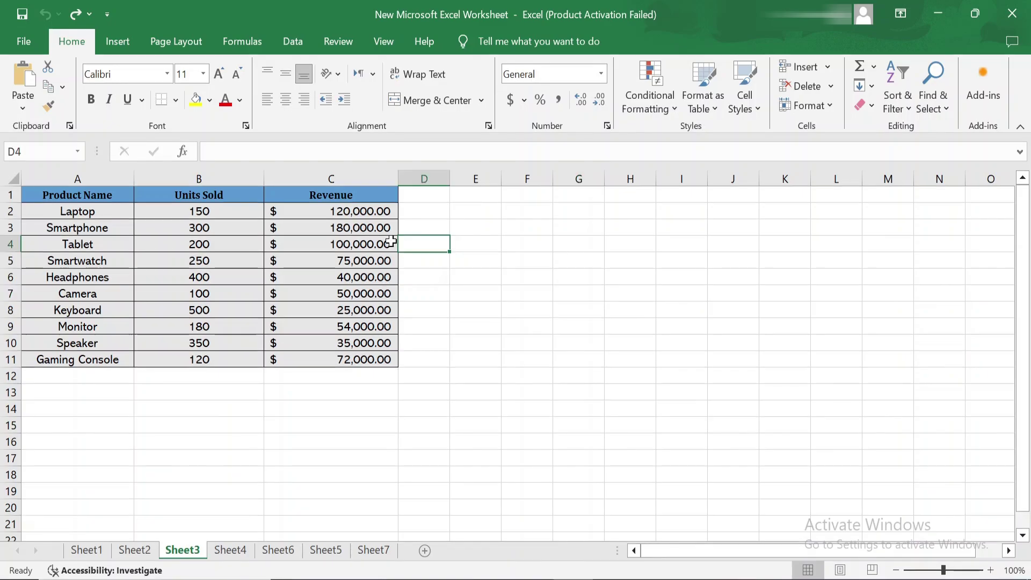
left_click(564, 295)
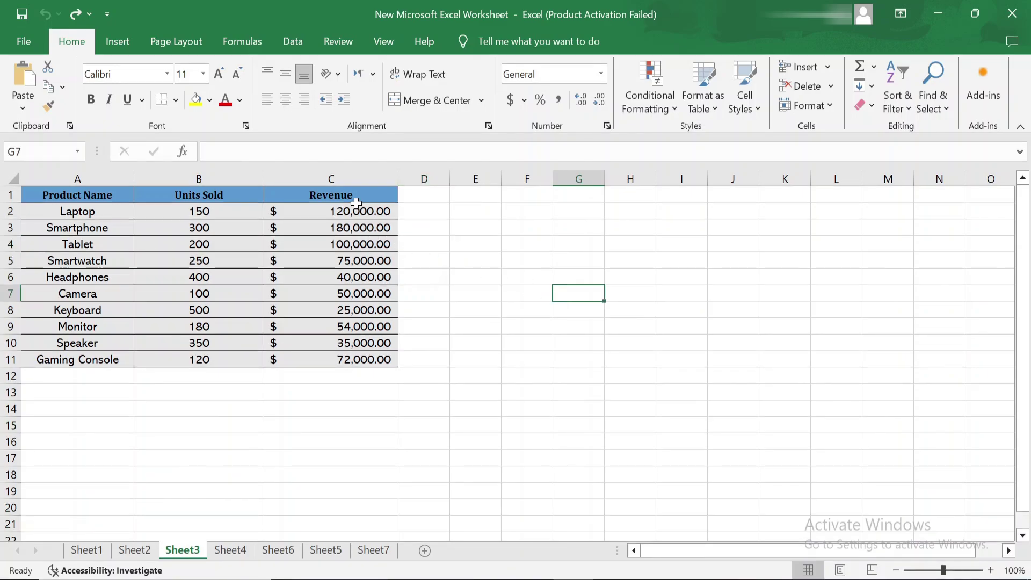
Highlight the Revenue values in C2:C11 on Sheet3 that are greater than 1000 with Light Red Fill with Dark Red Text
left_click(344, 179)
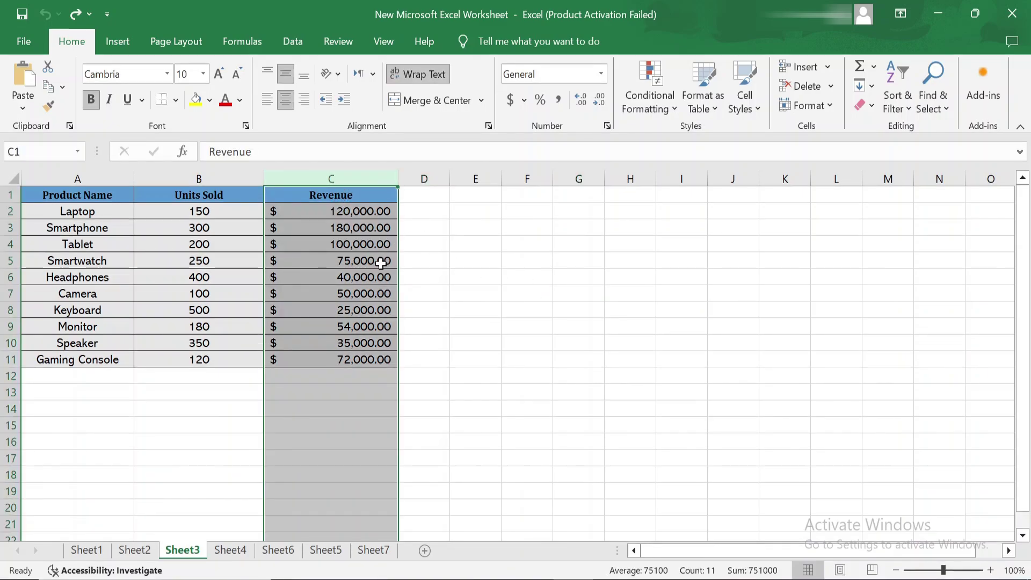
left_click(475, 262)
left_click_drag(344, 212, 340, 345)
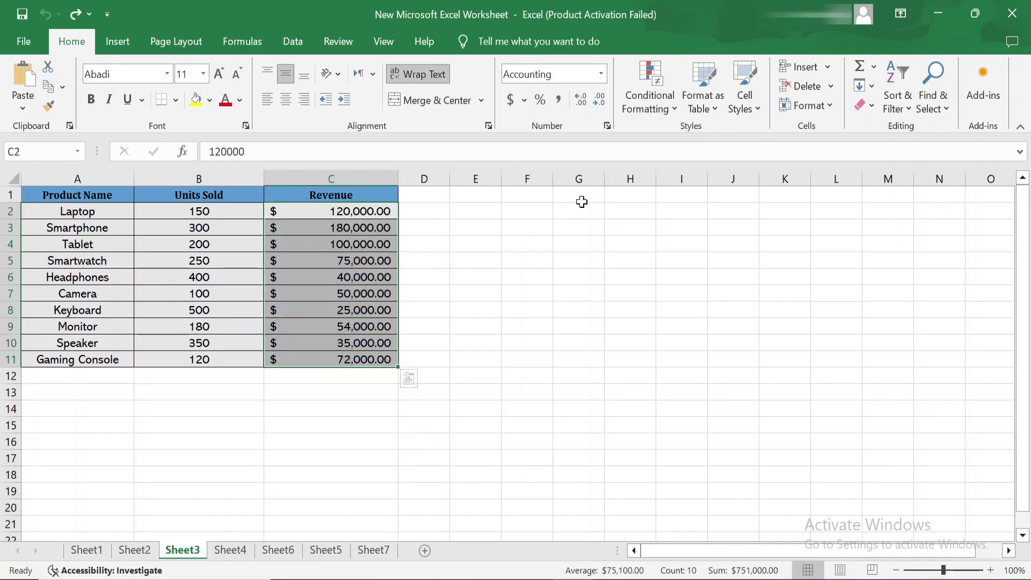
left_click(655, 99)
mouse_move(703, 137)
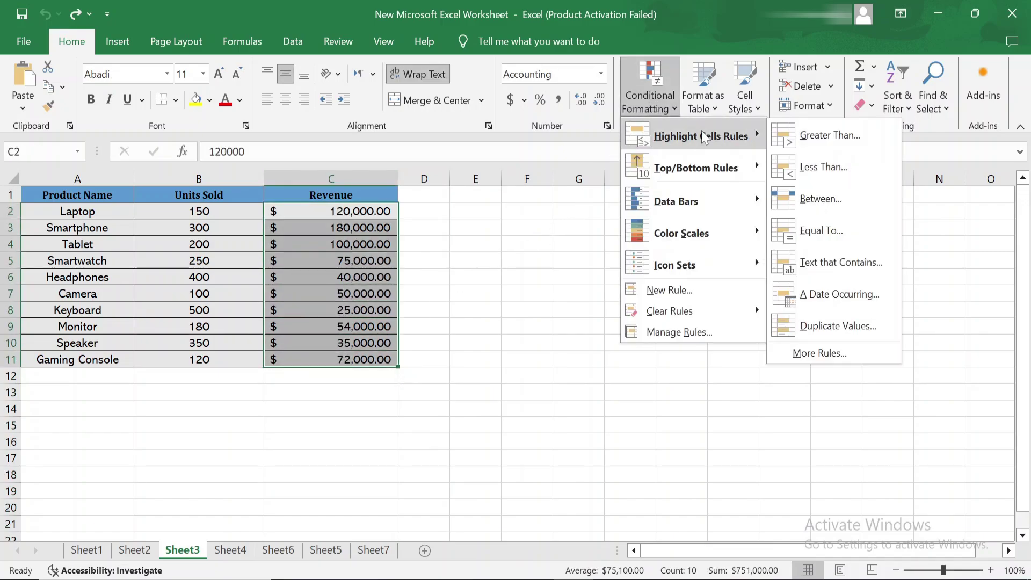
left_click(828, 132)
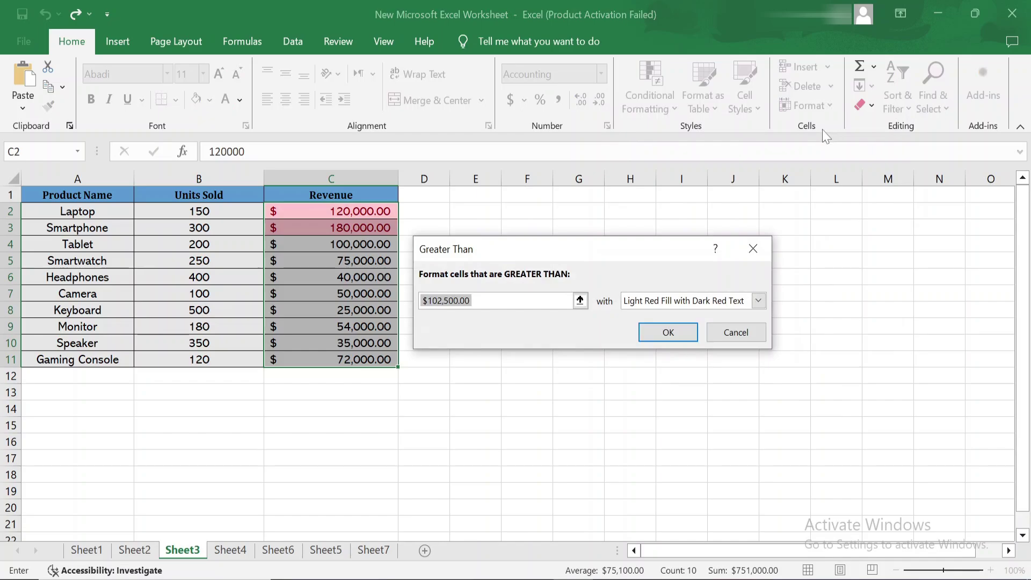
type("1000")
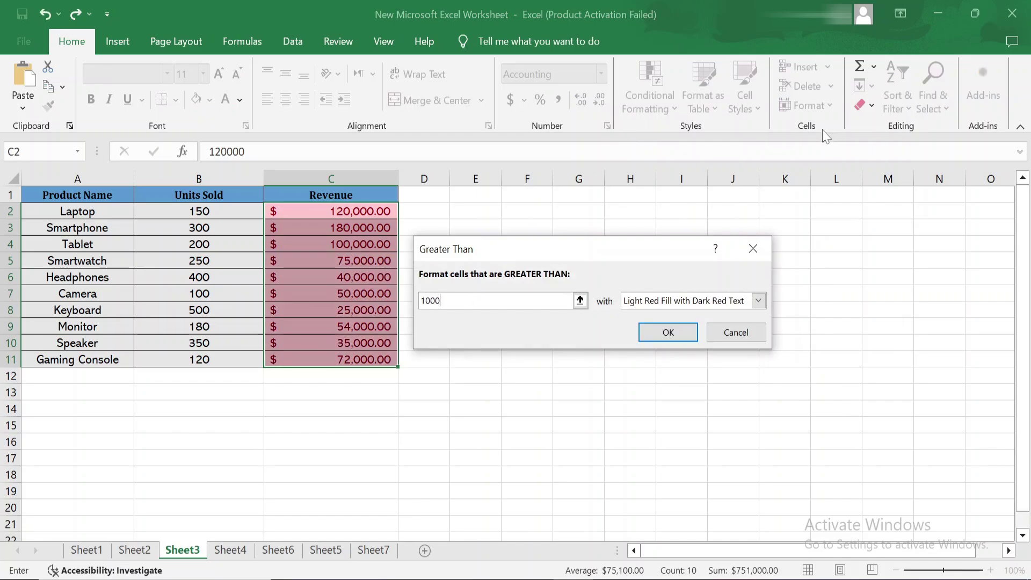
left_click(668, 332)
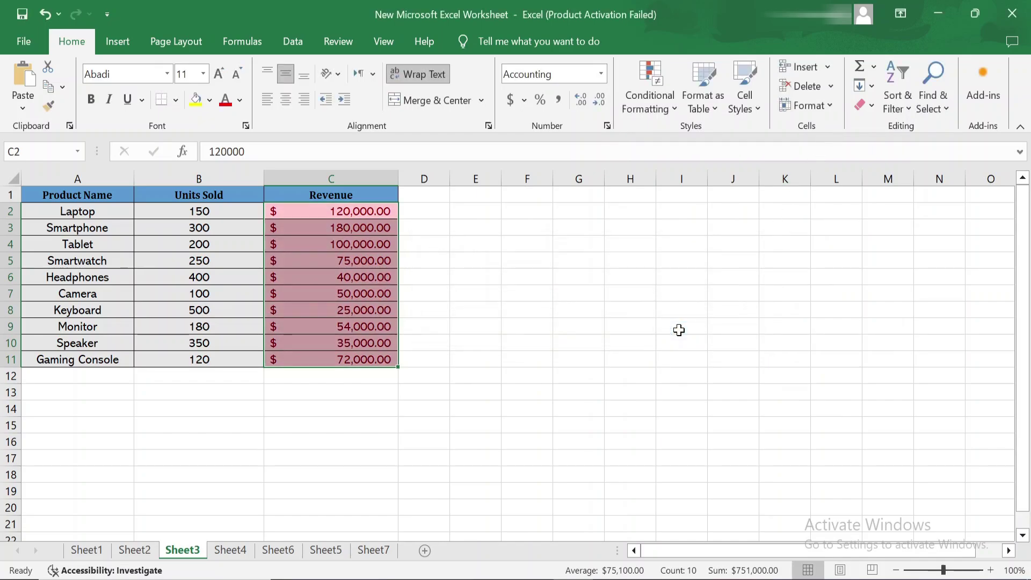
left_click(437, 248)
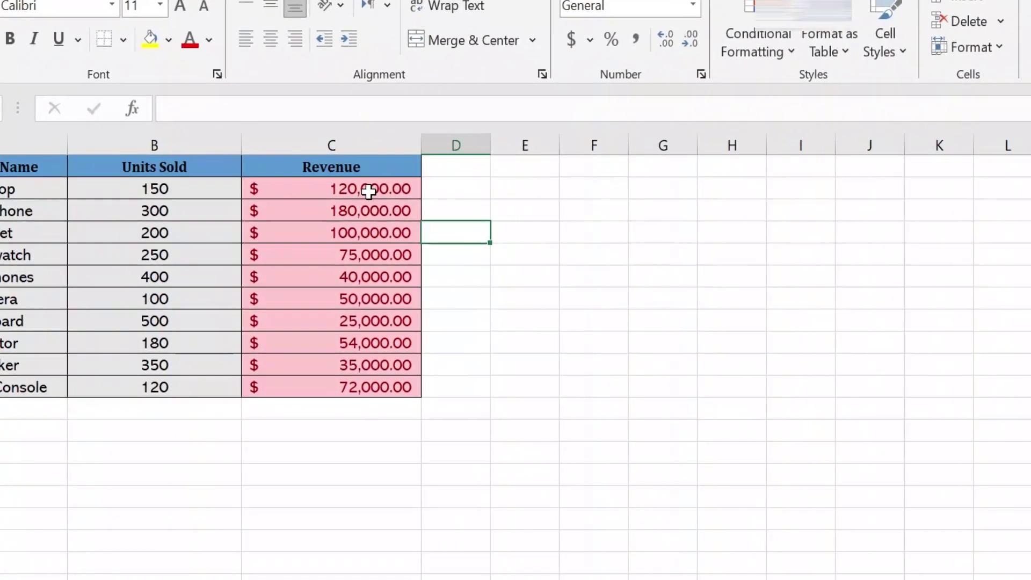
left_click_drag(356, 200, 341, 379)
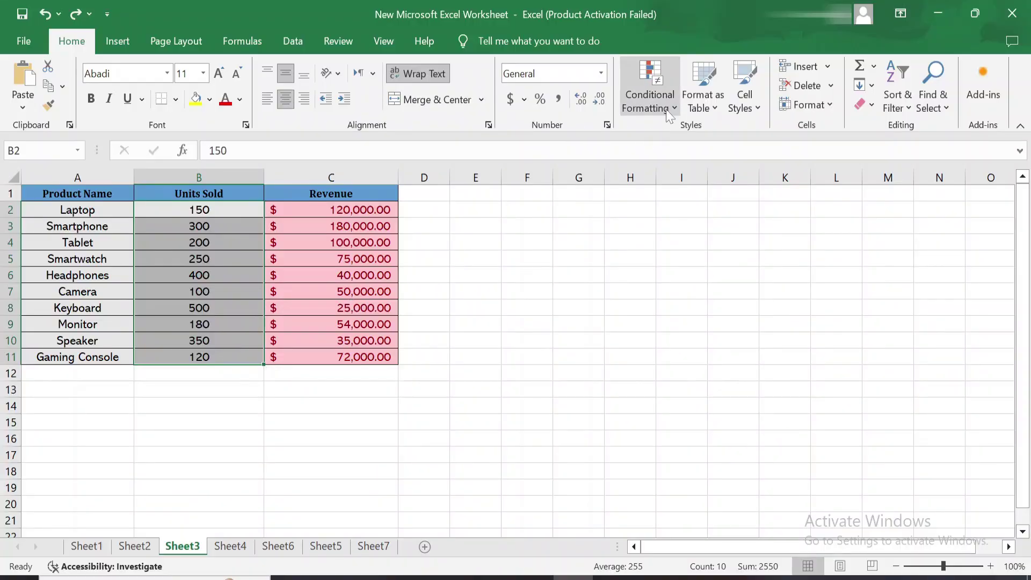
left_click(663, 103)
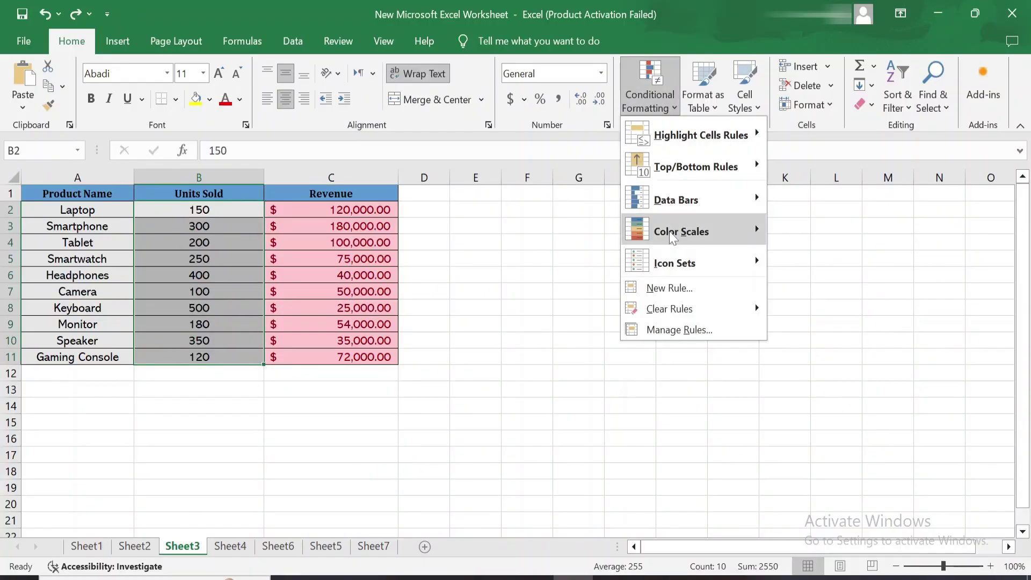
mouse_move(685, 231)
left_click(827, 304)
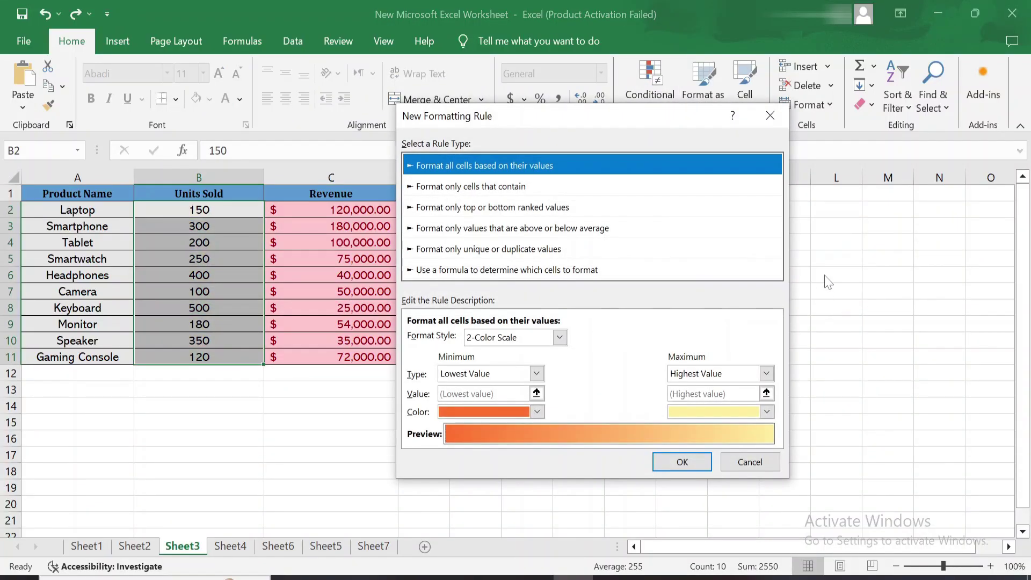
left_click(750, 462)
left_click(469, 325)
Apply the Red - Yellow - Green color scale to the Units Sold values in B2:B11
left_click_drag(208, 210, 203, 360)
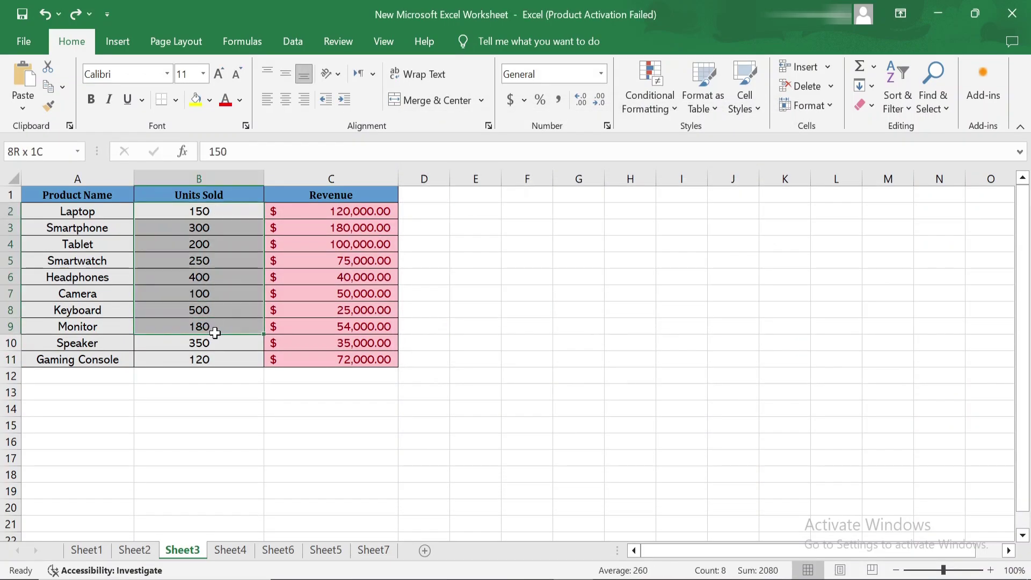
left_click(650, 94)
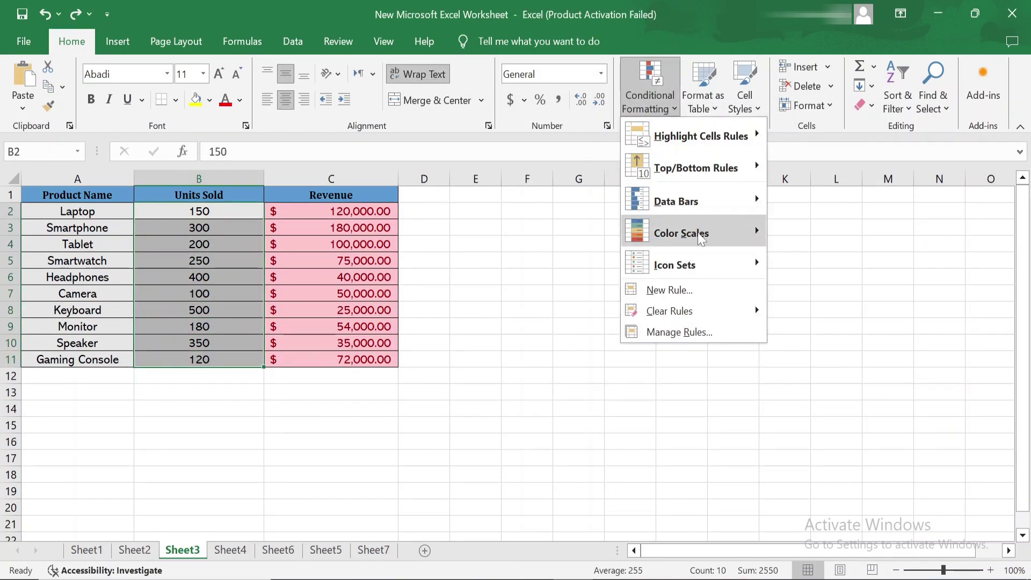
mouse_move(702, 239)
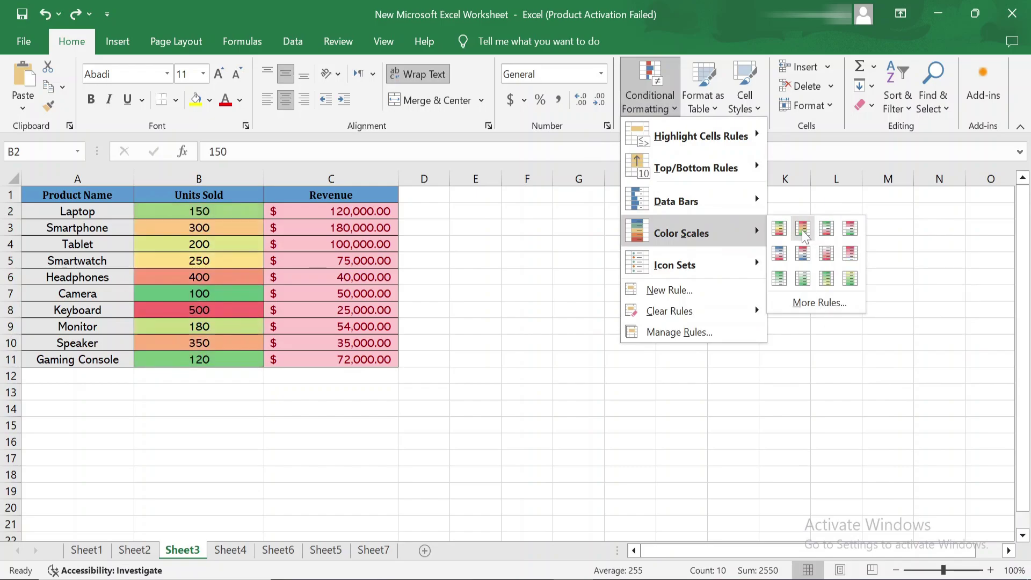
left_click(804, 234)
left_click(223, 397)
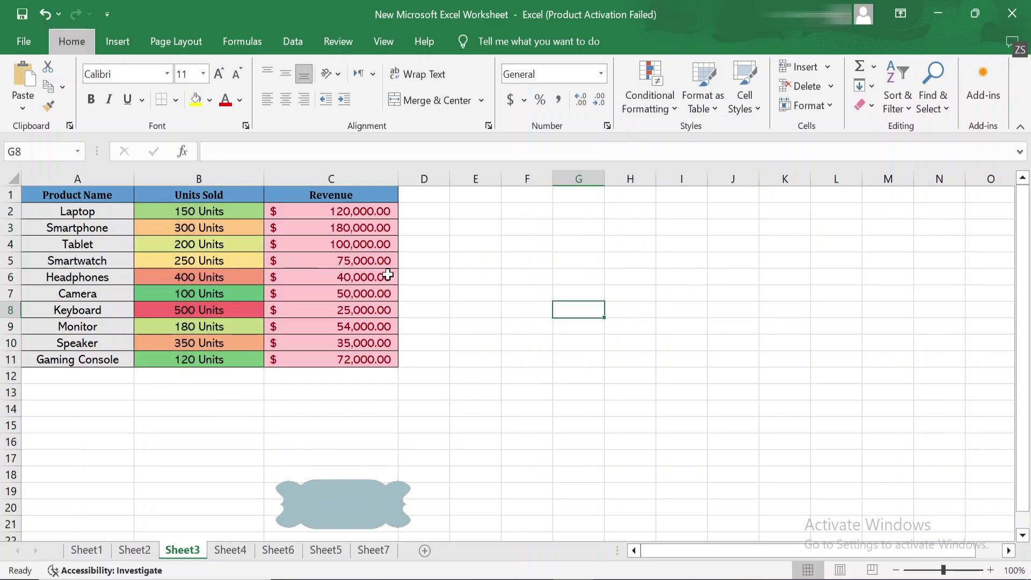
Undo the "Units" number format on the Units Sold values
left_click(485, 290)
key("ctrl+z")
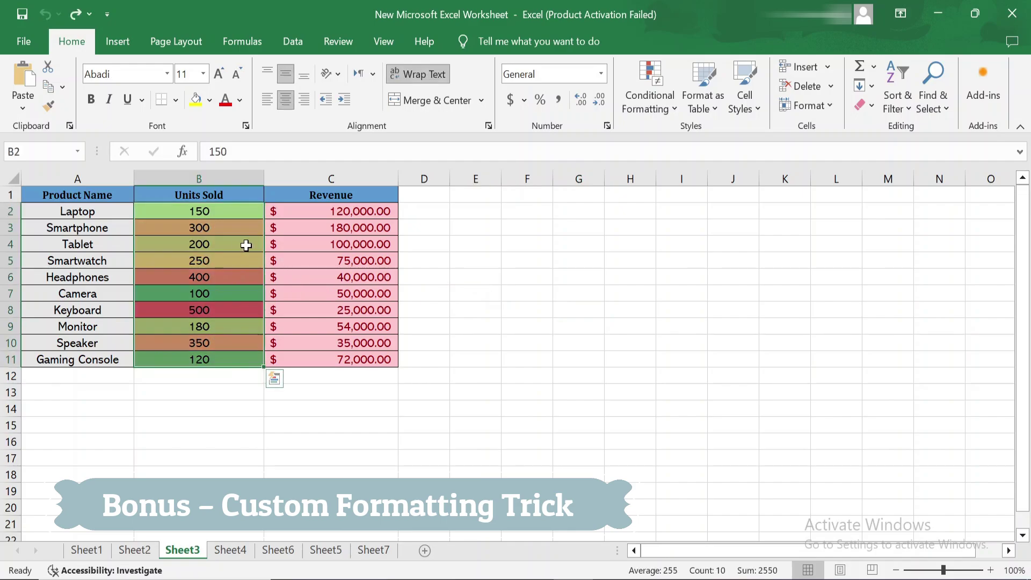
left_click(452, 246)
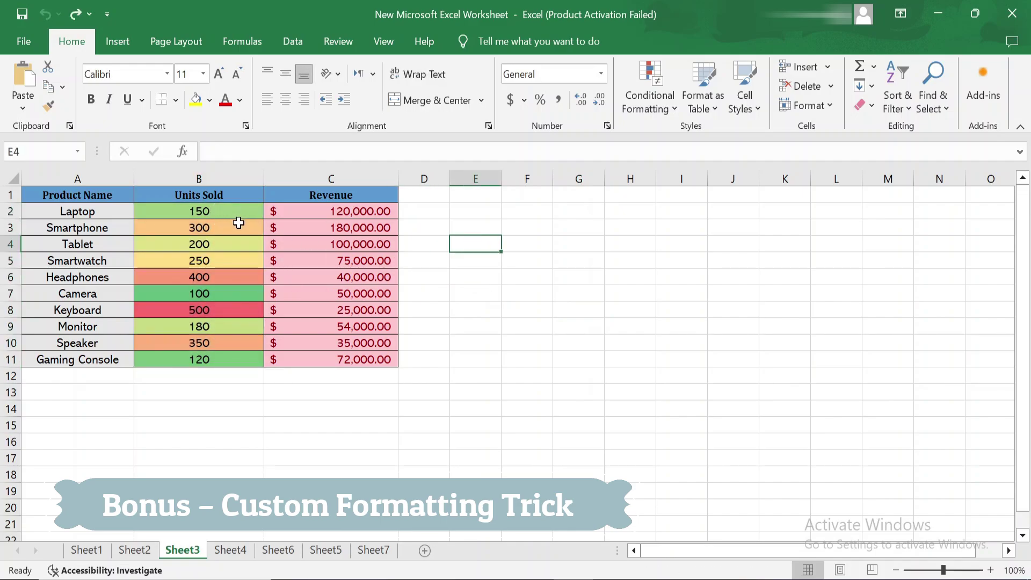
left_click(239, 198)
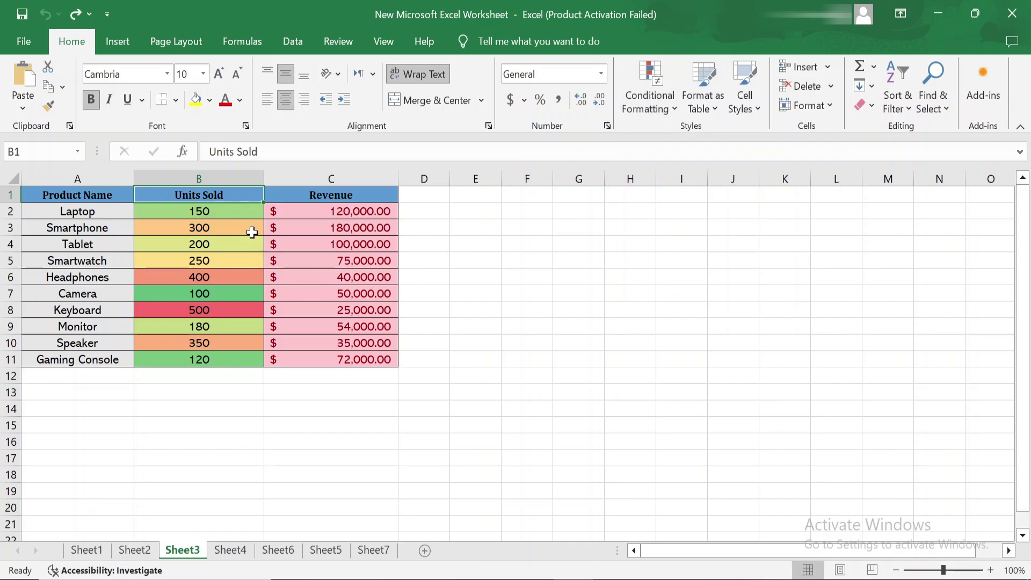
left_click_drag(239, 211, 235, 362)
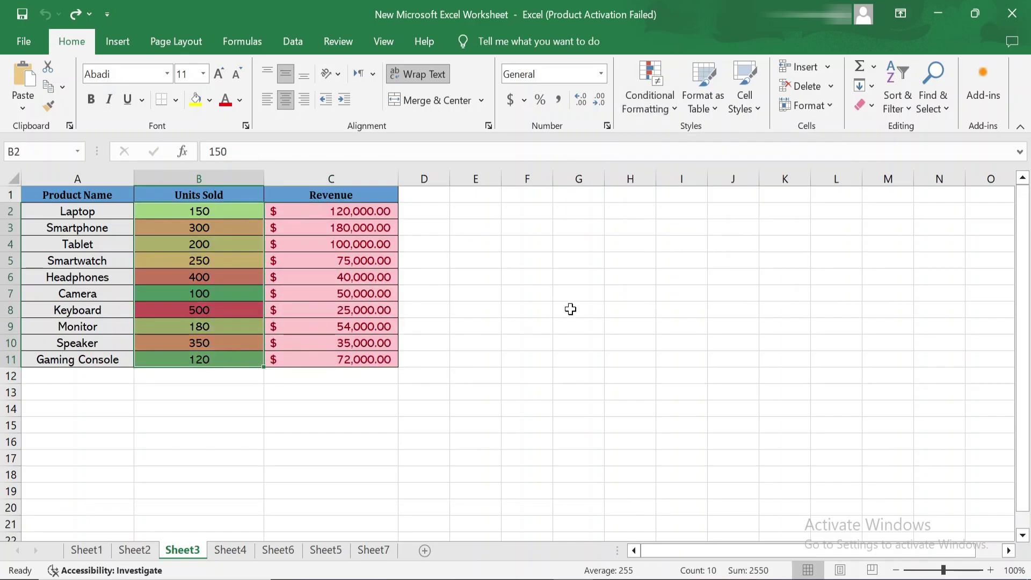
left_click(482, 248)
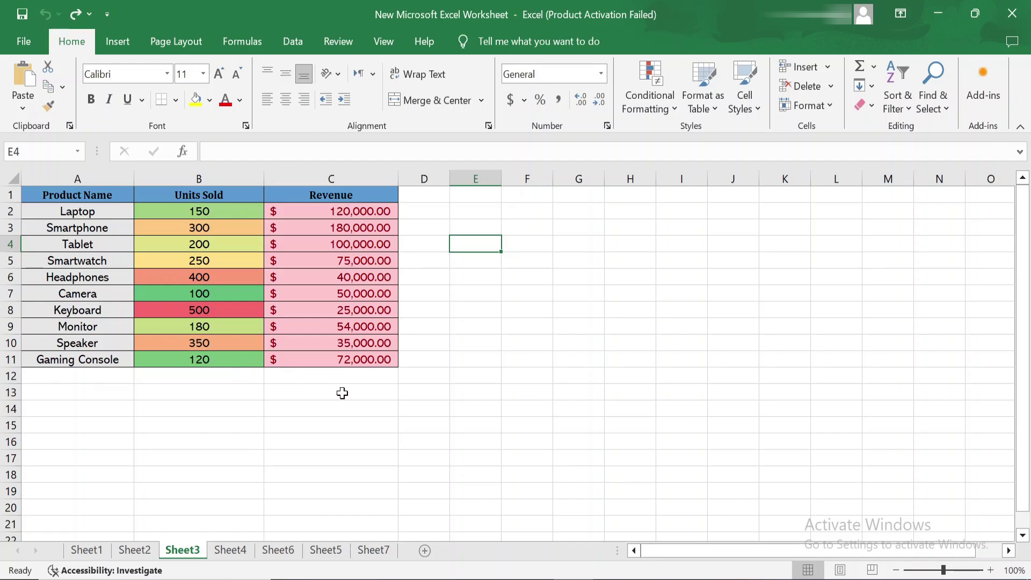
key("Right")
key("Right")
key("Down")
Apply the custom number format 0 "Units" to the Units Sold values in B2:B11
left_click_drag(200, 212, 200, 362)
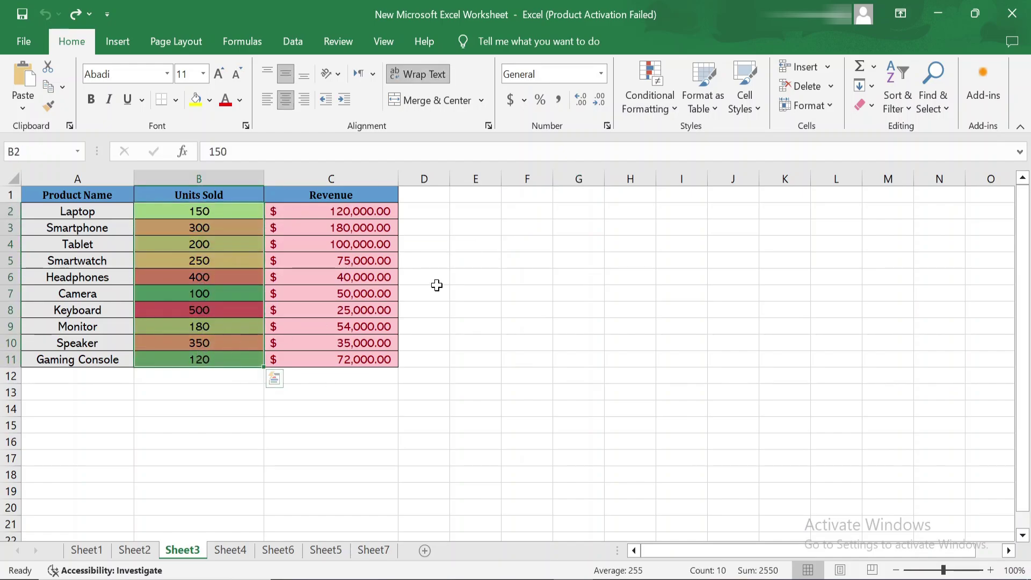
left_click(607, 126)
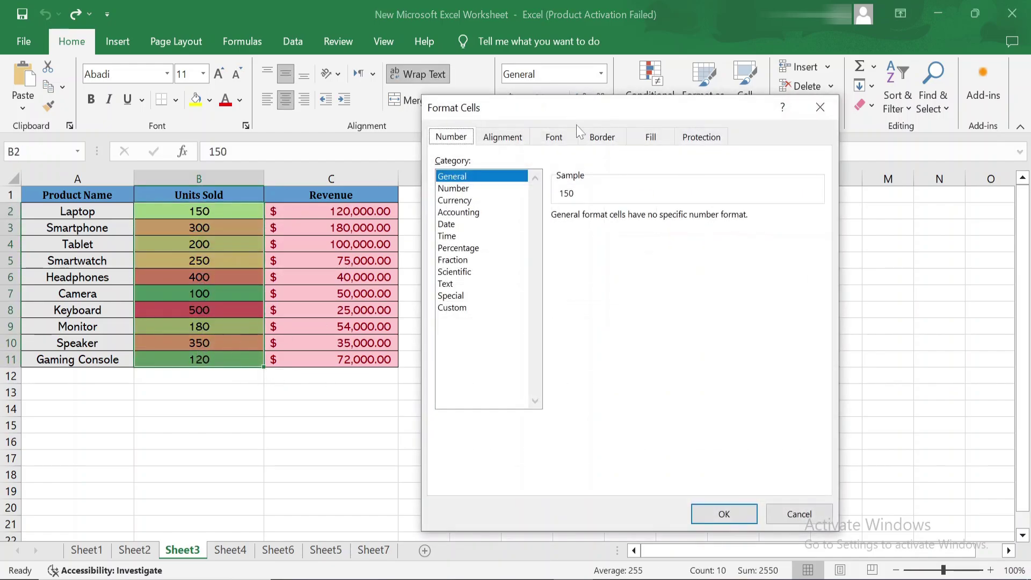
left_click_drag(539, 105, 503, 122)
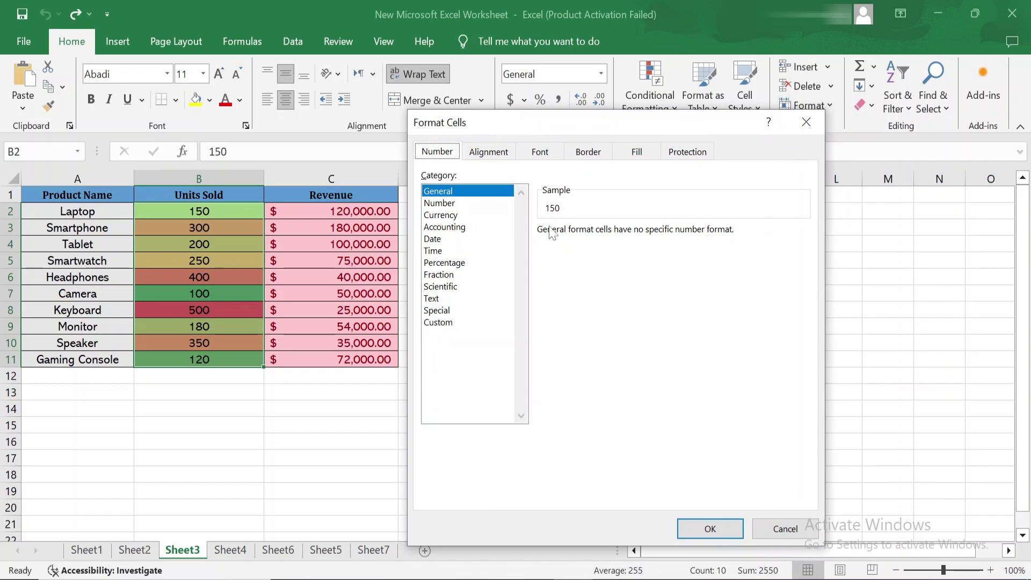
left_click(447, 324)
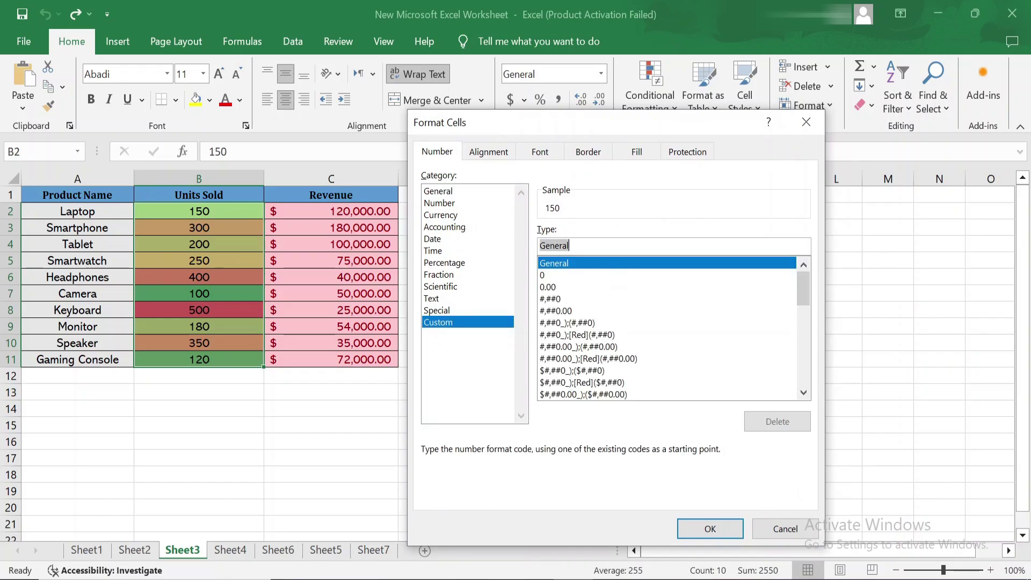
type("0 \"Units")
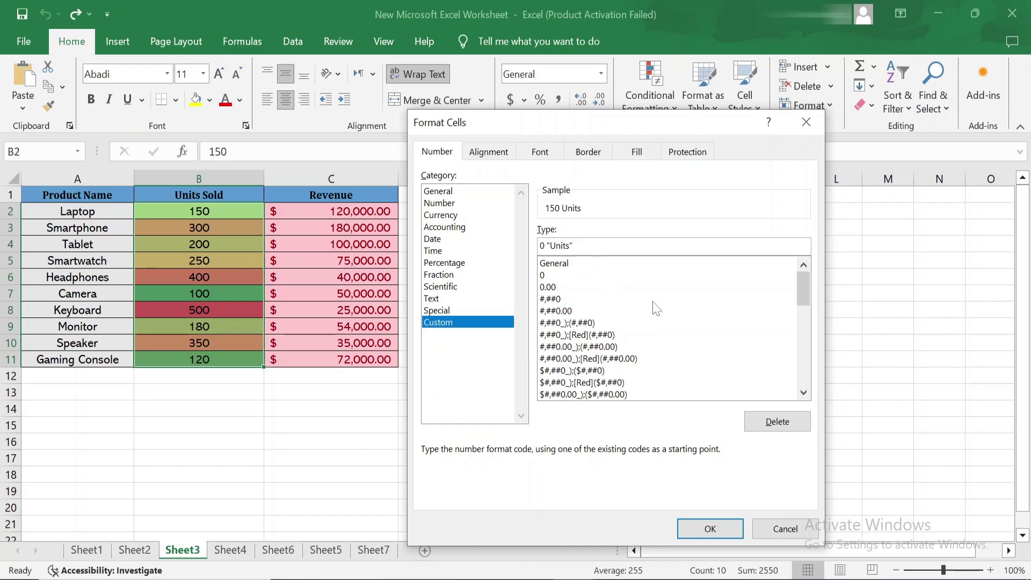
left_click(694, 527)
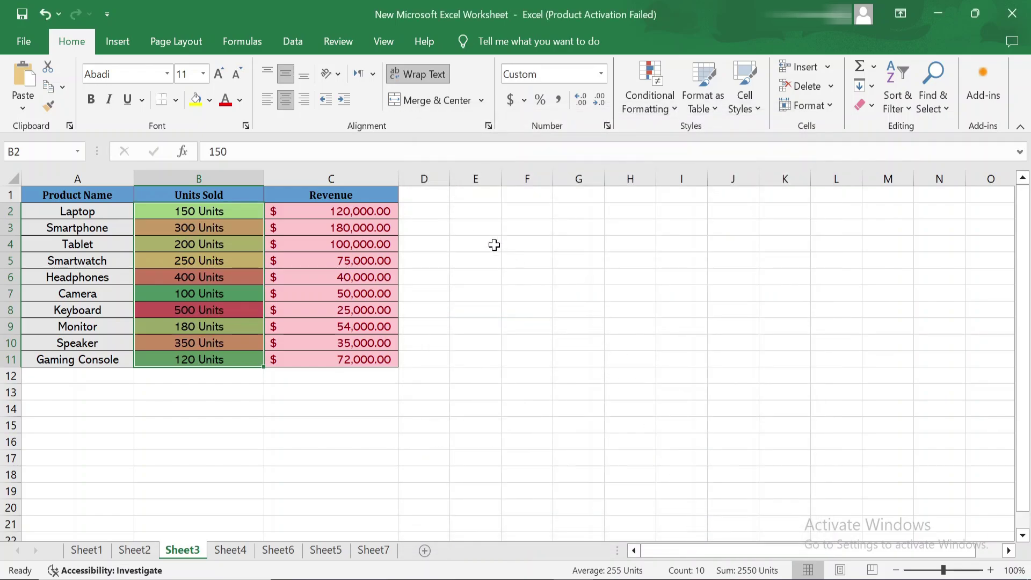
left_click(288, 412)
left_click_drag(236, 209, 232, 360)
left_click(591, 309)
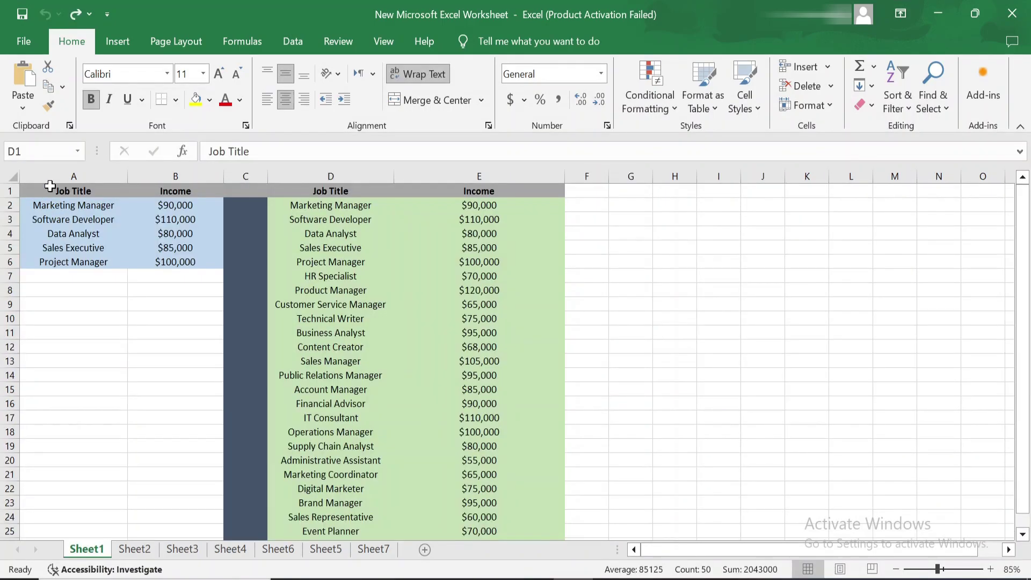
Review the data tables on Sheet1, Sheet2, Sheet3, Sheet4, Sheet6 and Sheet5 by selecting each one in turn
left_click_drag(51, 191, 194, 262)
left_click_drag(315, 192, 508, 539)
left_click(134, 549)
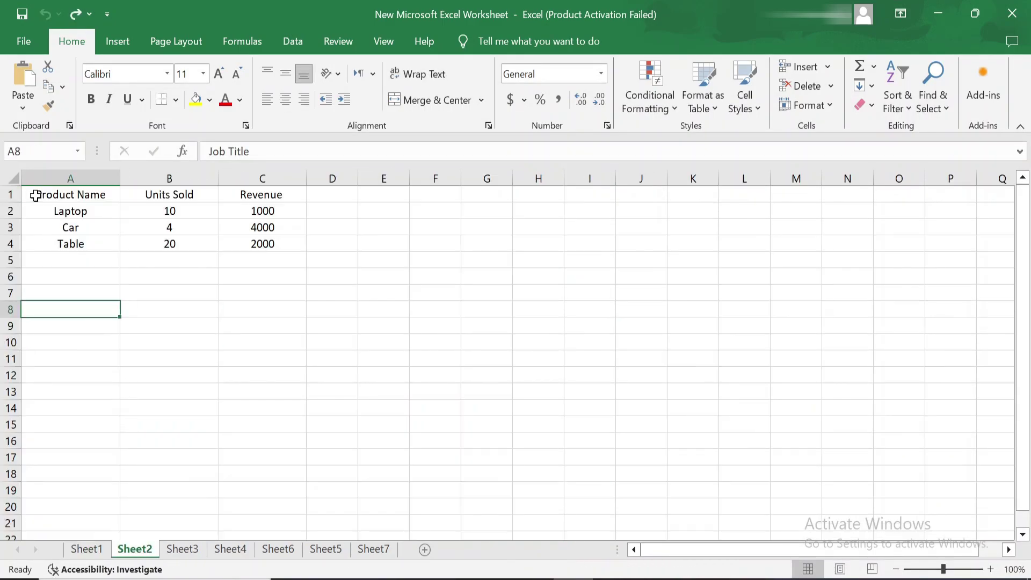
left_click_drag(35, 196, 263, 247)
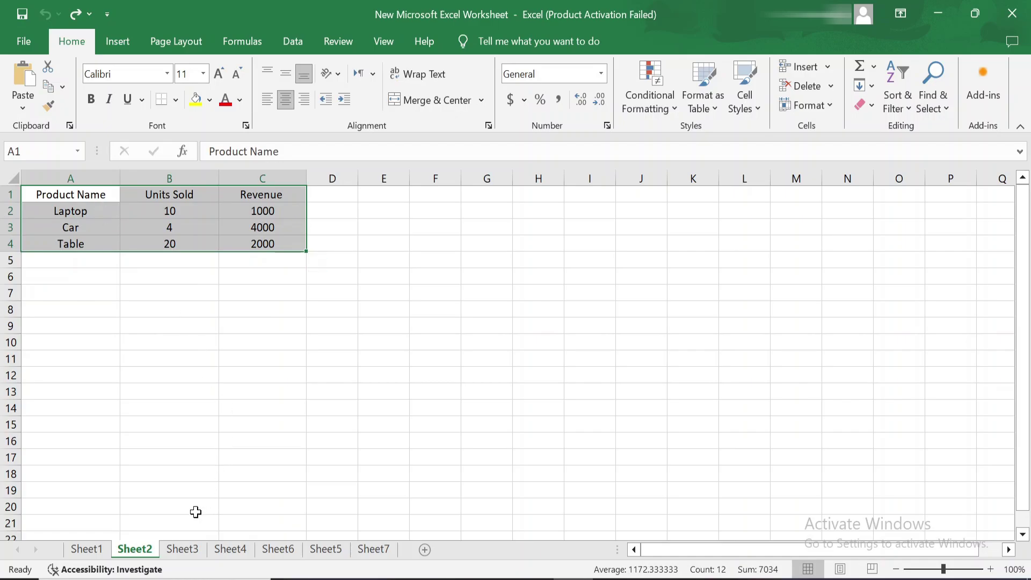
left_click(182, 549)
left_click_drag(67, 196, 313, 365)
left_click(229, 549)
left_click_drag(62, 199, 325, 292)
left_click(280, 555)
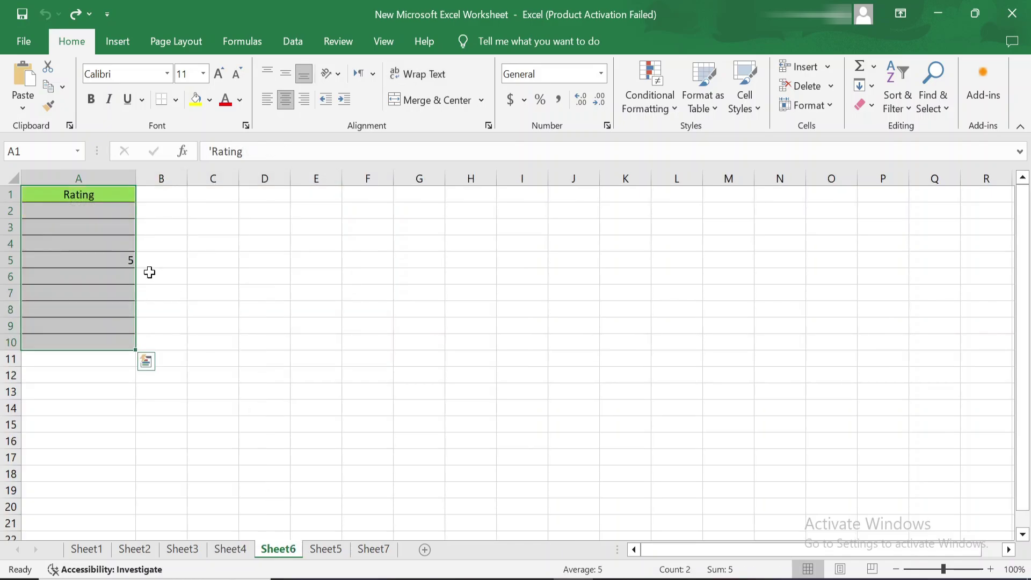
left_click_drag(75, 196, 86, 342)
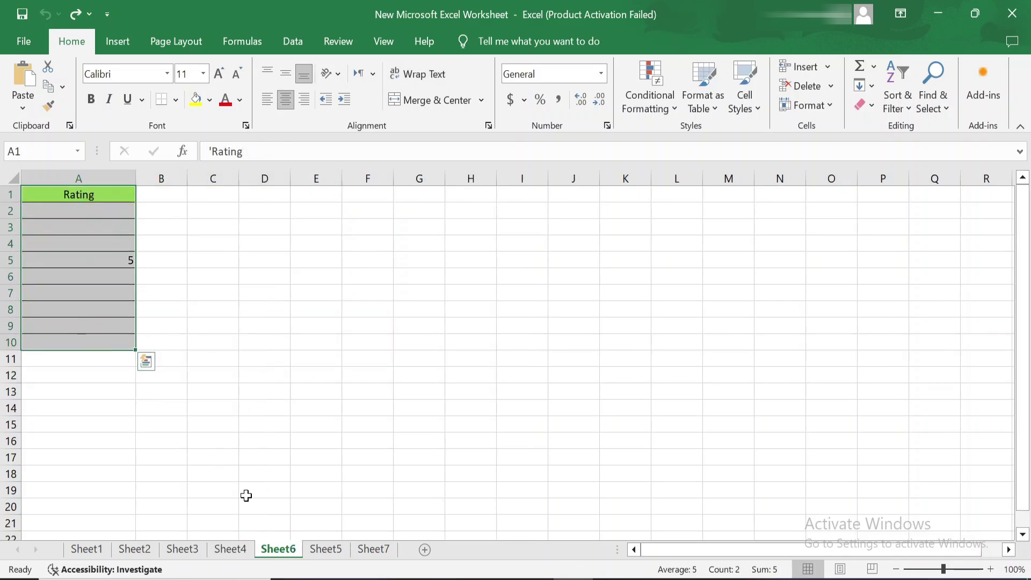
left_click(325, 549)
left_click_drag(118, 195, 139, 285)
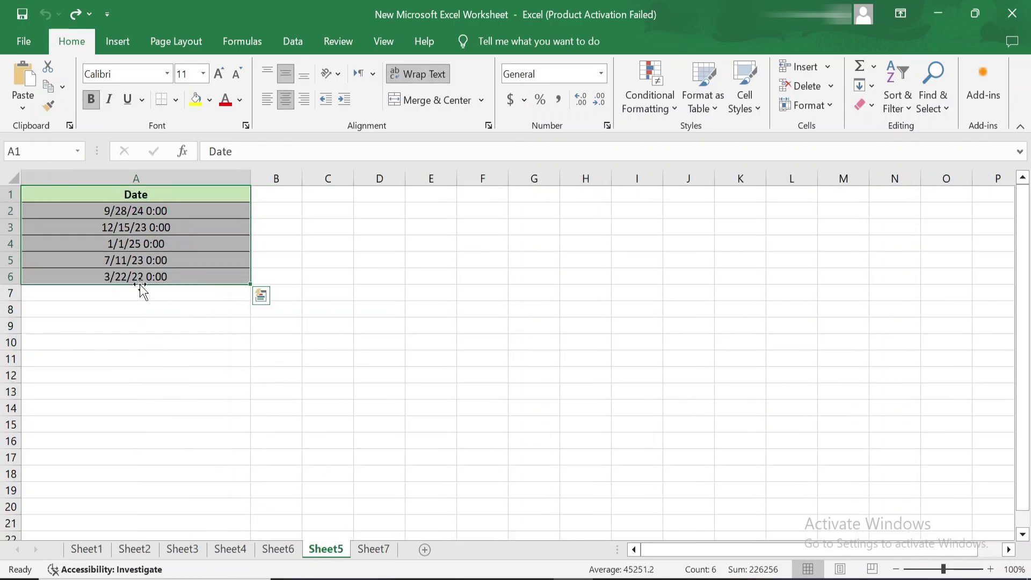